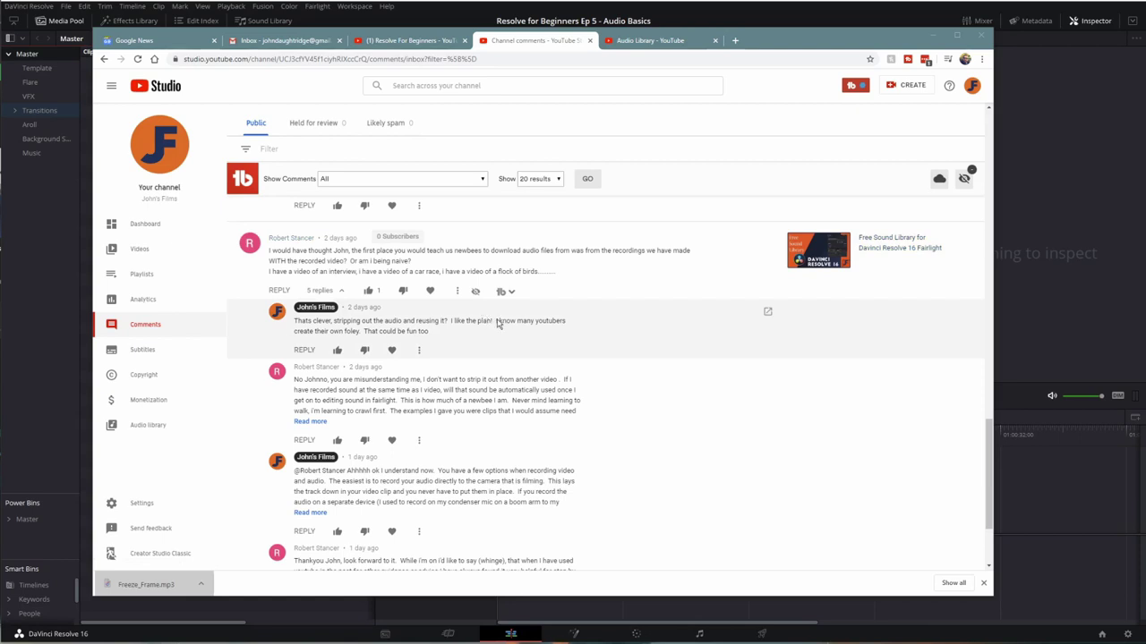
Flip between the channel comments and Resolve For Beginners playlist, then return to Resolve's Edit page.
key("ctrl+shift+Tab")
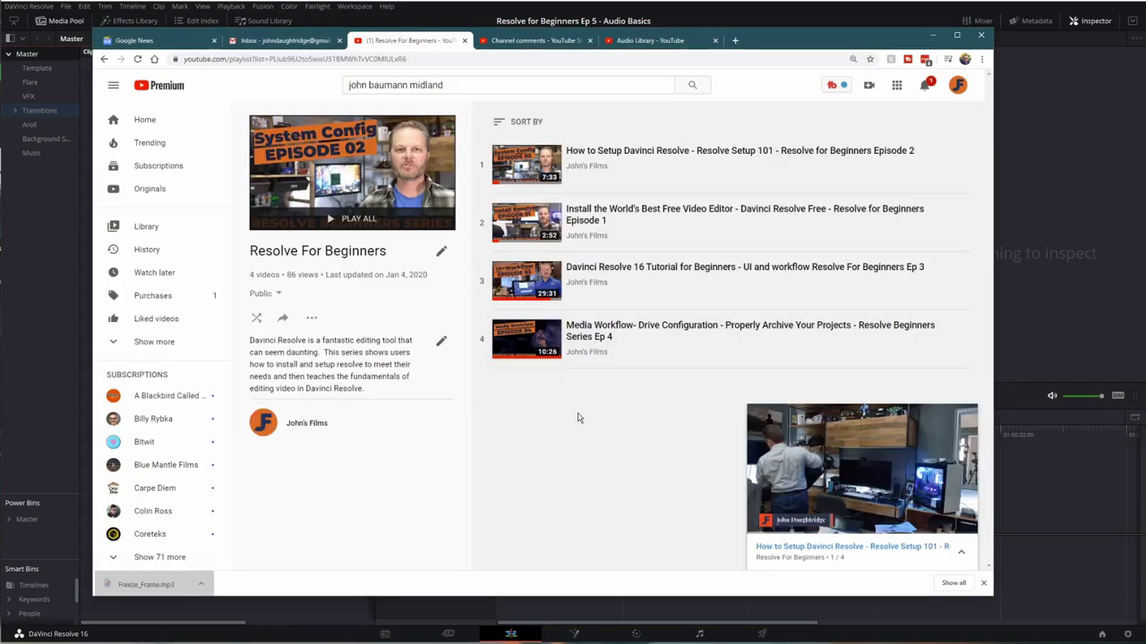
key("ctrl+Tab")
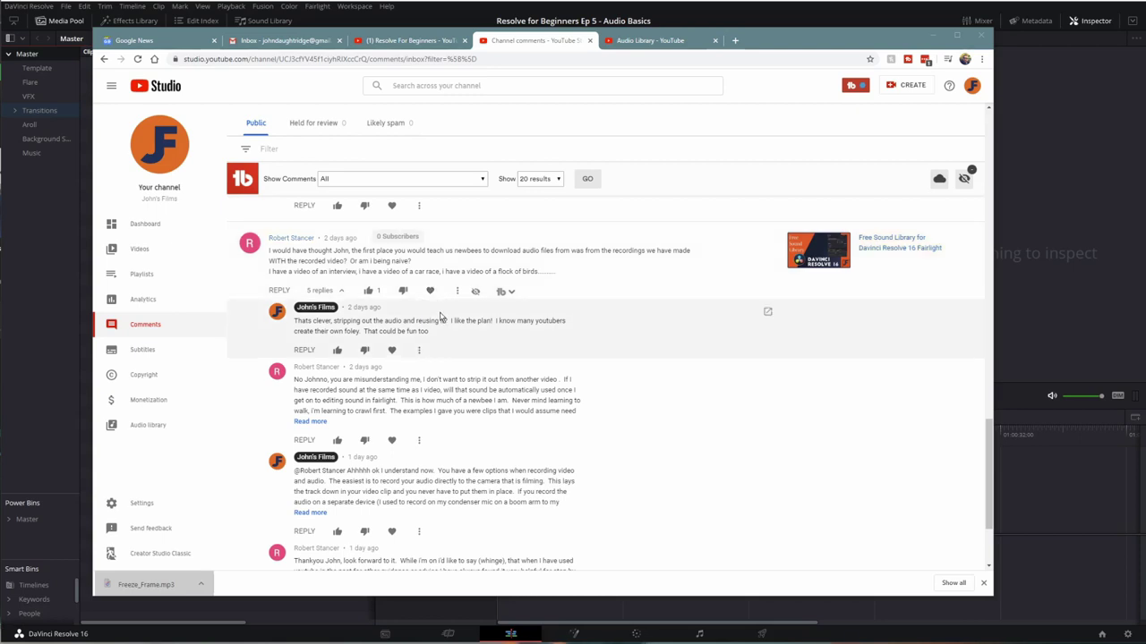
left_click(403, 41)
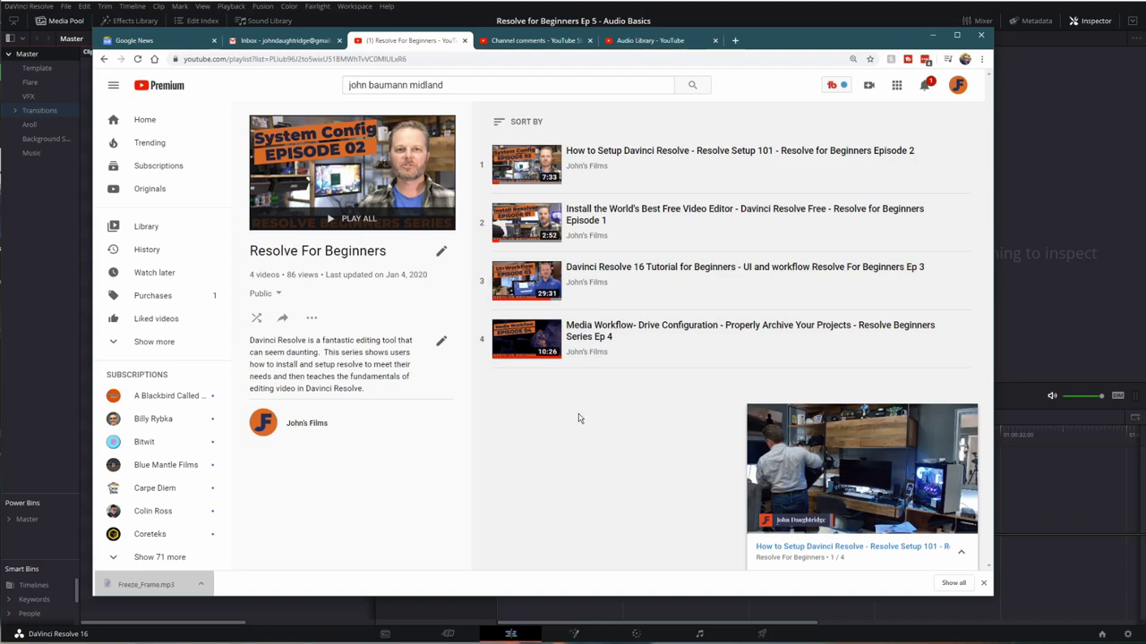
left_click(511, 632)
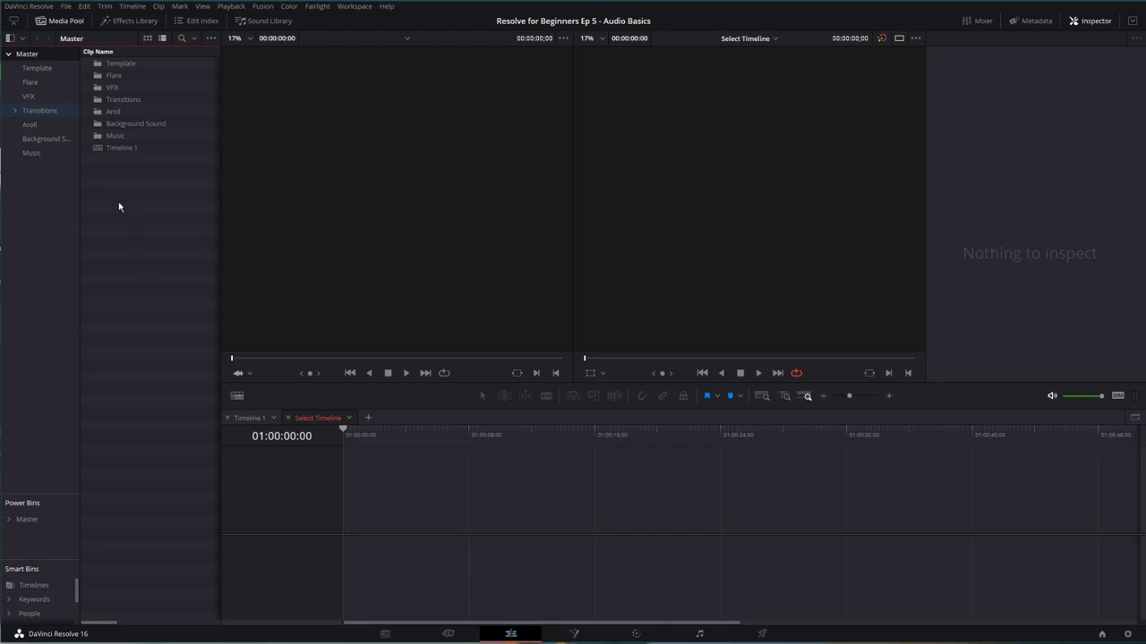
Open the Aroll bin and browse Import Media to Project (P:) > Video Footage > Bad Purchases.
right_click(92, 194)
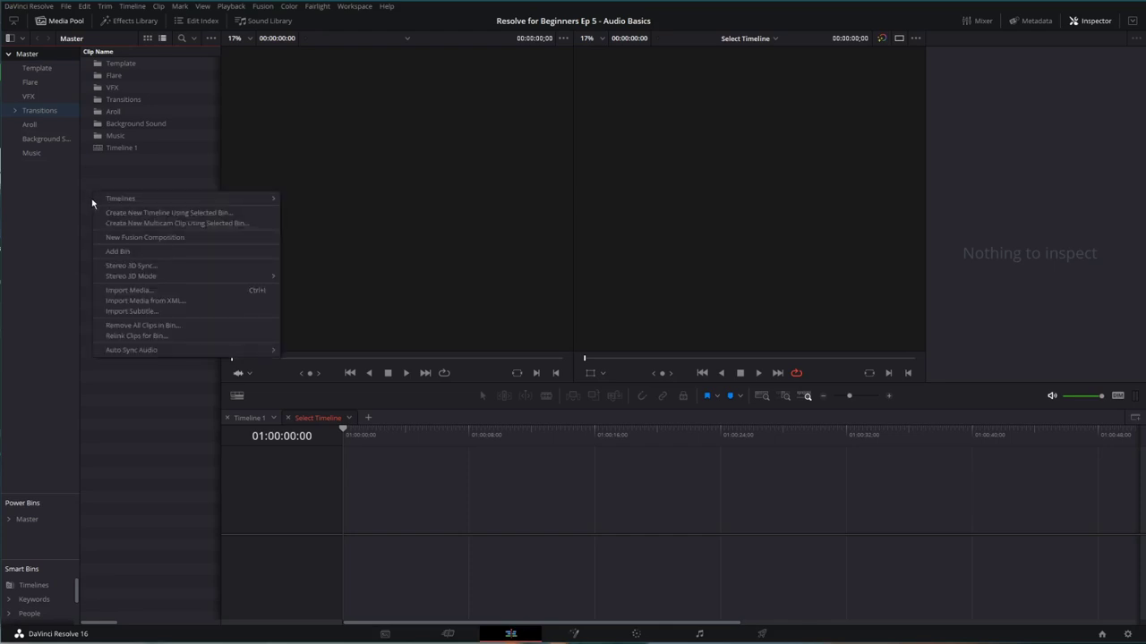
left_click(116, 112)
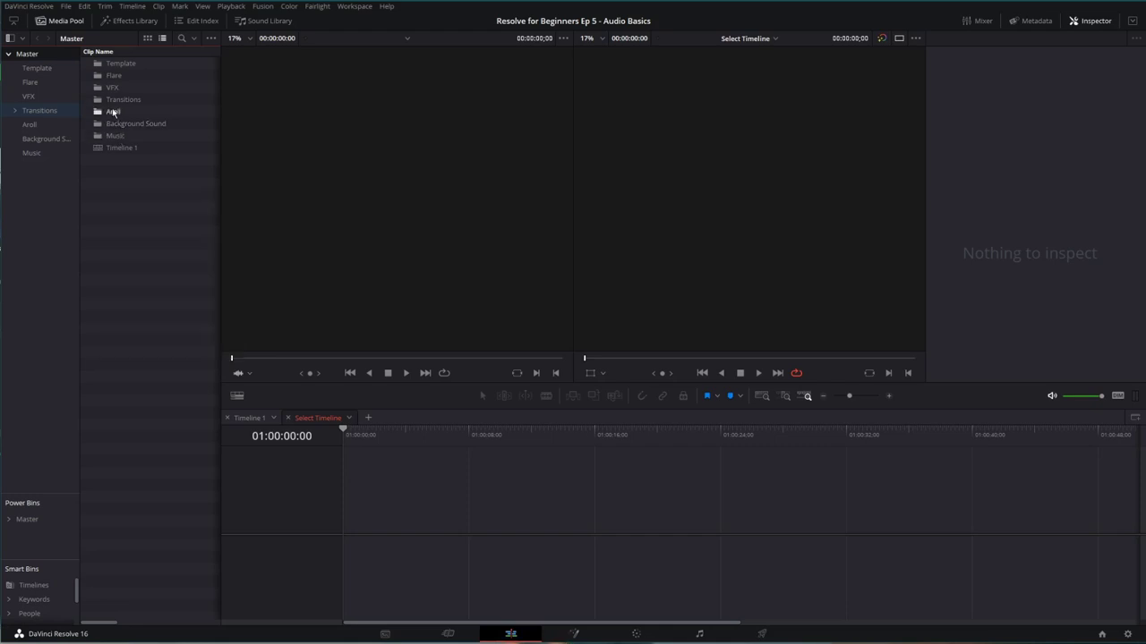
double_click(114, 113)
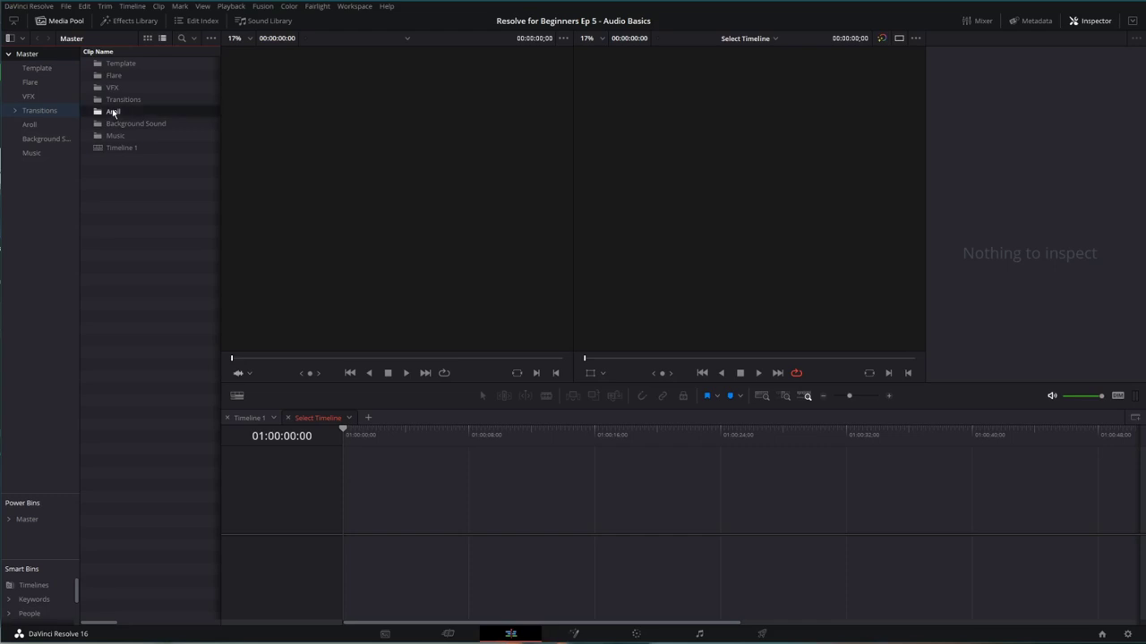
right_click(128, 117)
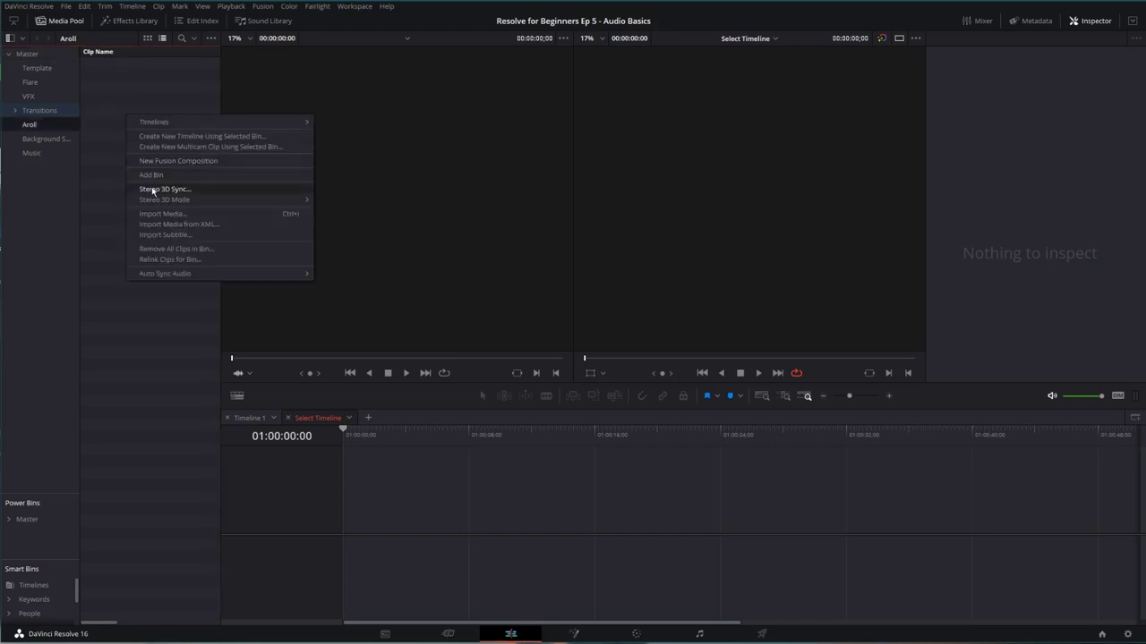
left_click(154, 215)
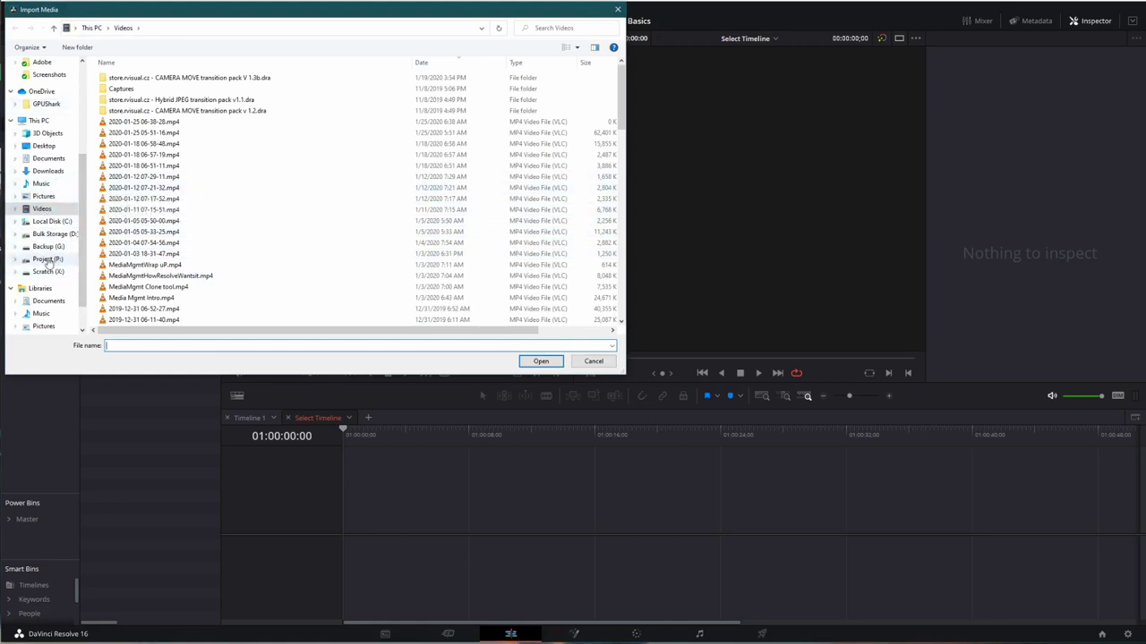
left_click(47, 259)
double_click(132, 123)
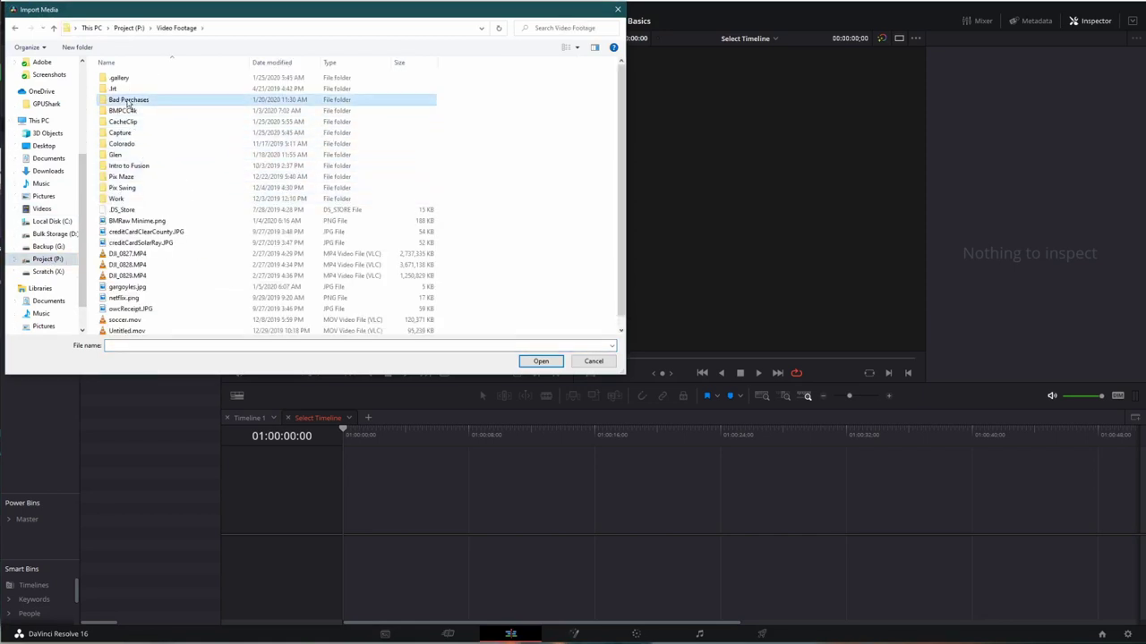
double_click(128, 99)
Import A004_01200043_C179.braw and A004_01200049_C180.braw, then load C179 into the source viewer.
left_click(175, 106)
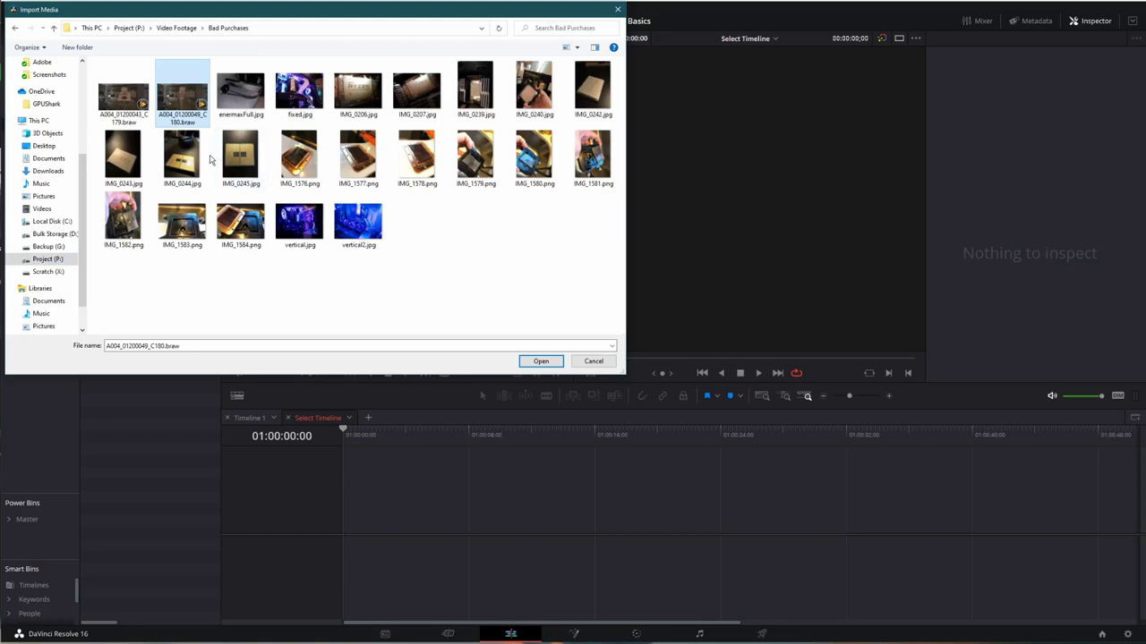
left_click(104, 107, "ctrl")
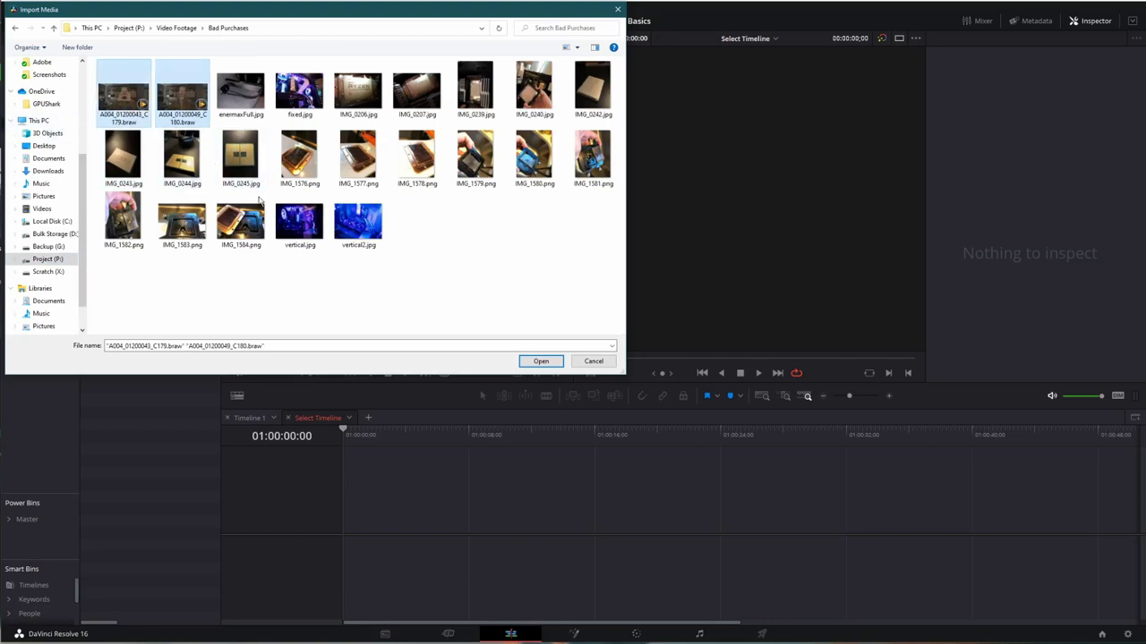
left_click(541, 361)
left_click_drag(148, 63, 401, 264)
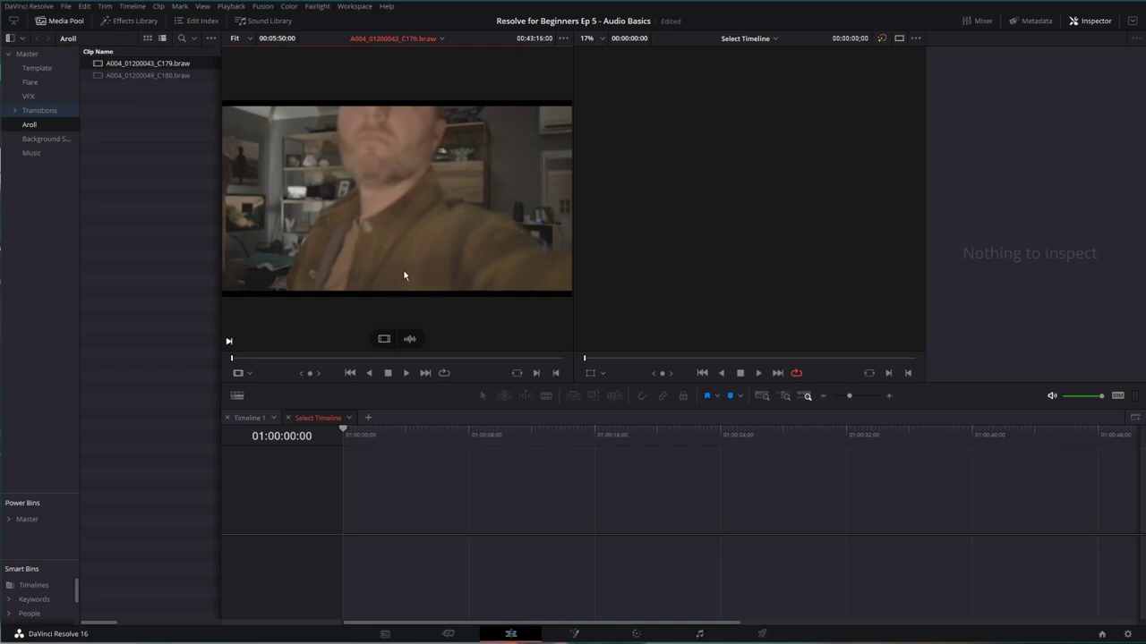
Review the C179 clip using J/K/L playback at forward, reverse and faster speeds.
key("space")
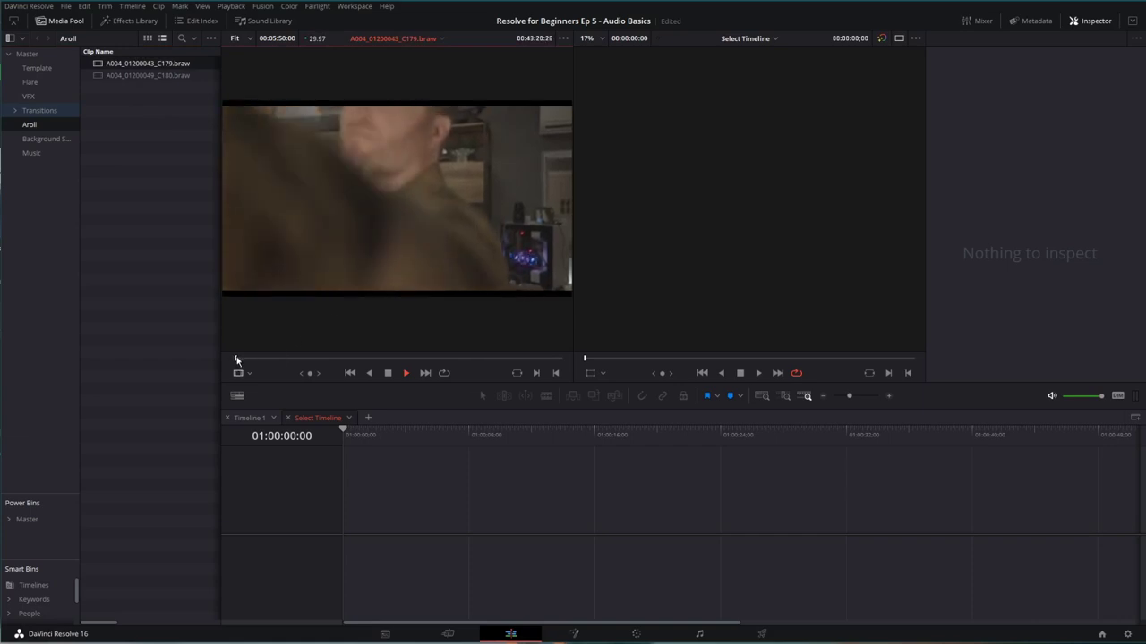
left_click_drag(236, 358, 294, 360)
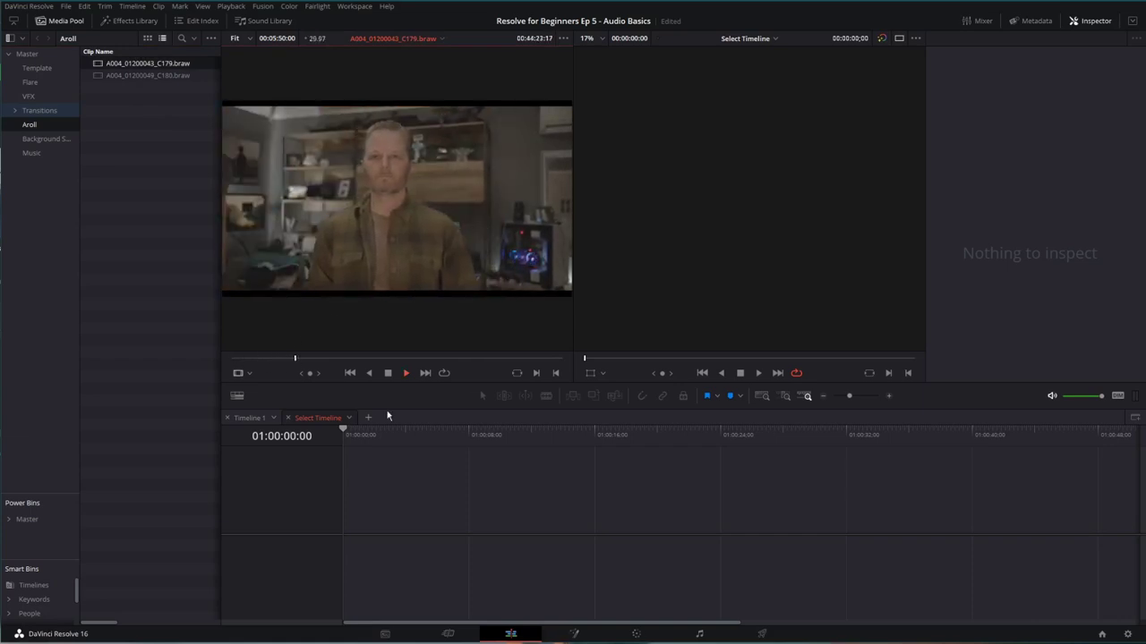
key("l")
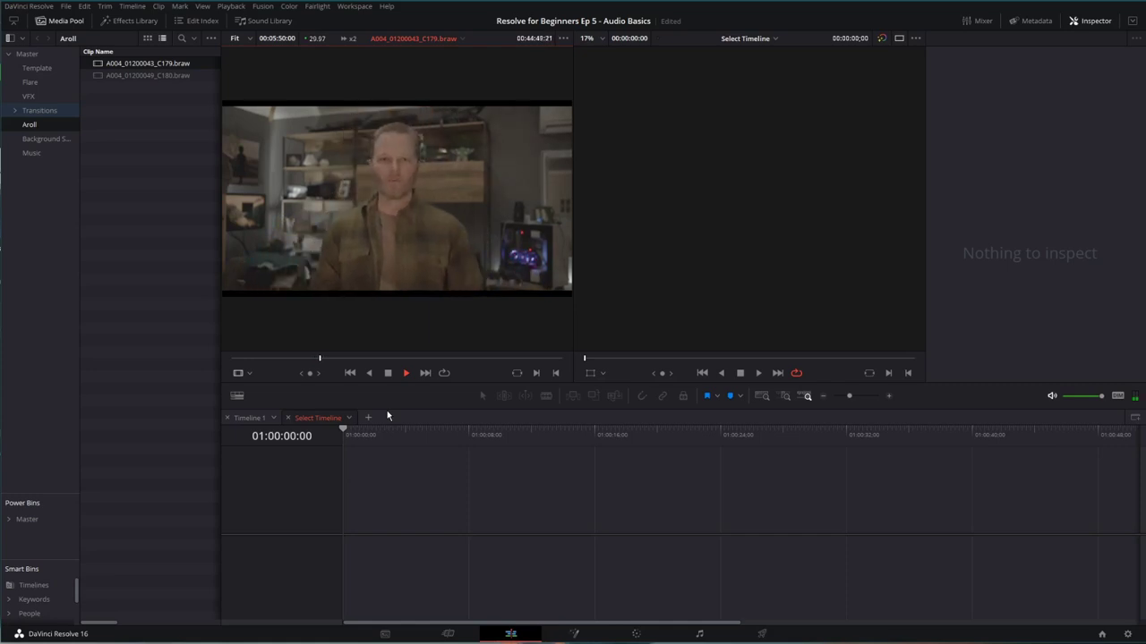
key("j")
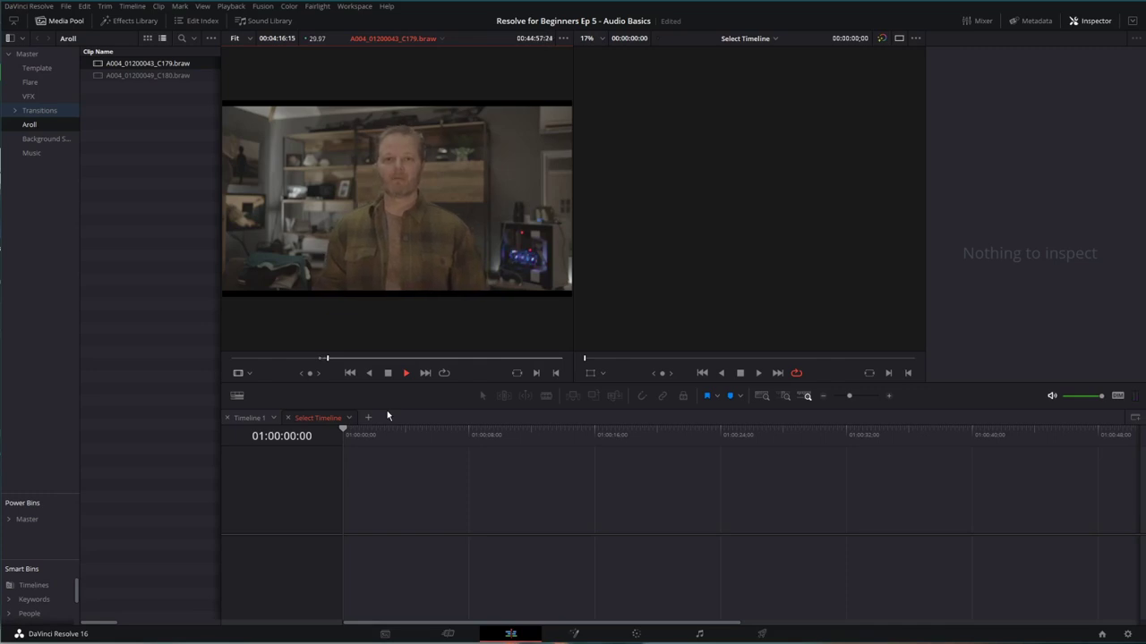
key("l")
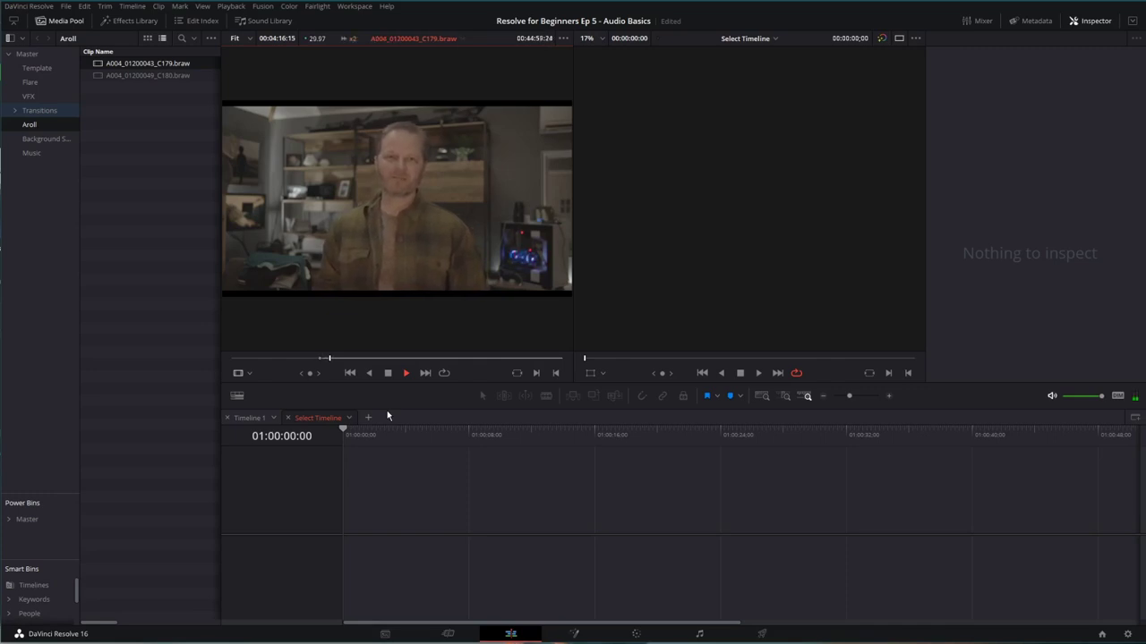
key("l")
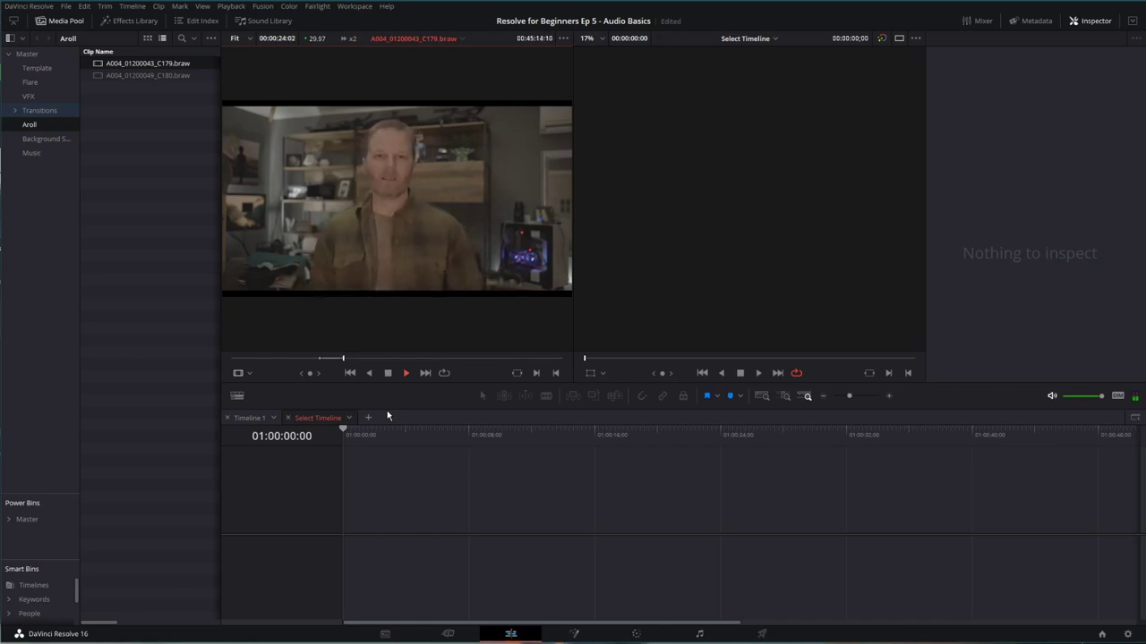
key("k")
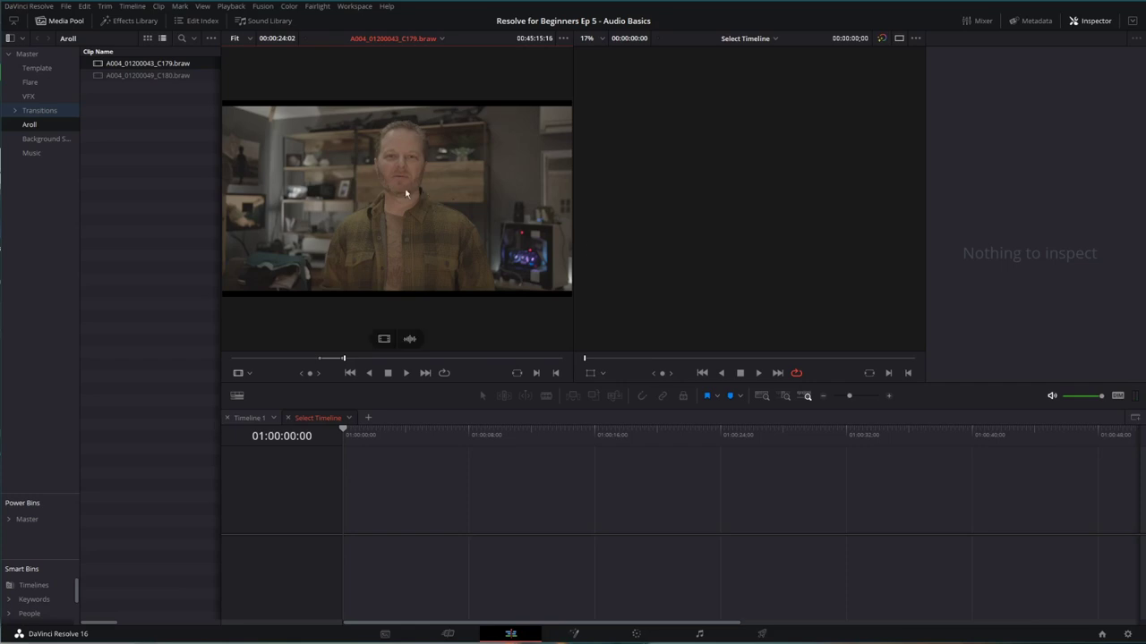
Create Timeline 2 holding only the C179 clip's video.
left_click_drag(394, 202, 359, 518)
key("ctrl+z")
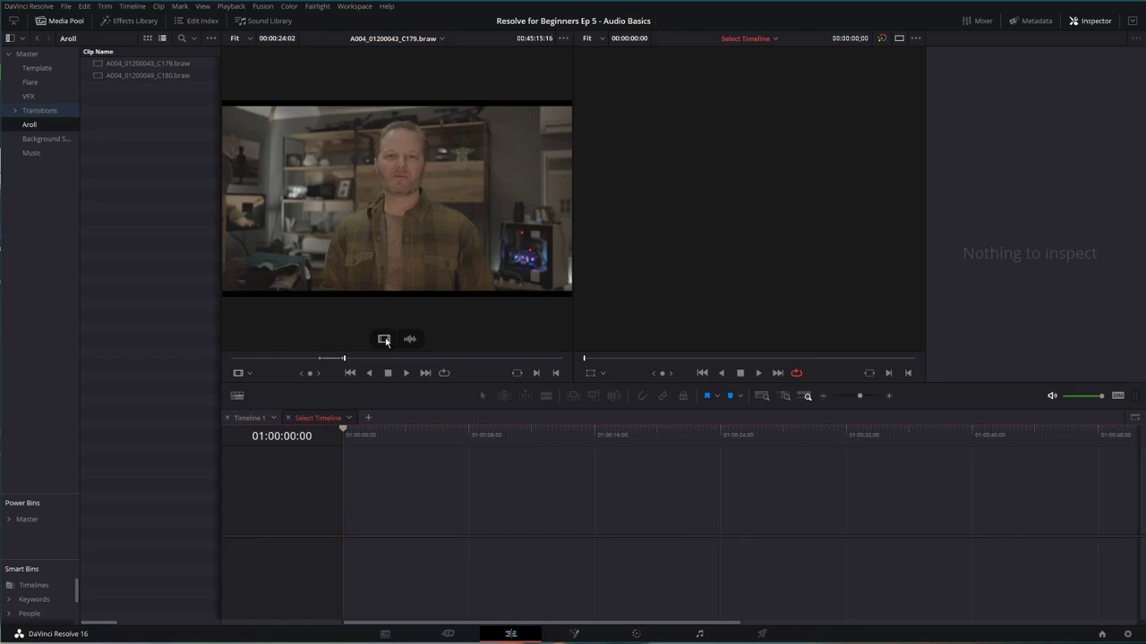
left_click_drag(384, 340, 350, 523)
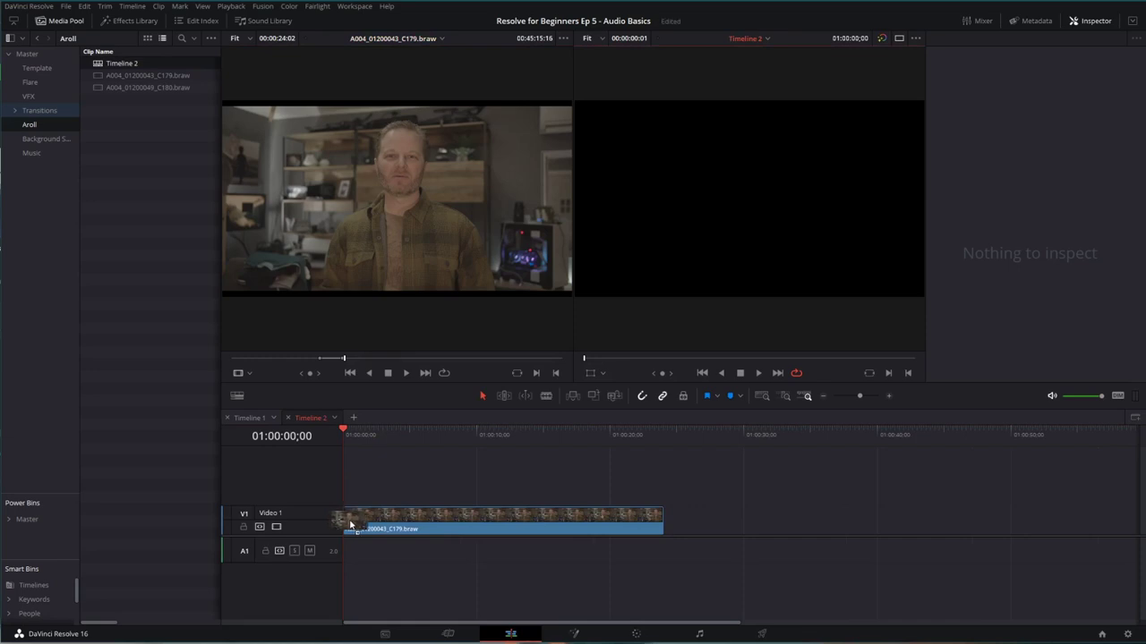
Redo Timeline 2 so C179 fills both V1 and A1, then open the Background Sound bin.
key("ctrl+z")
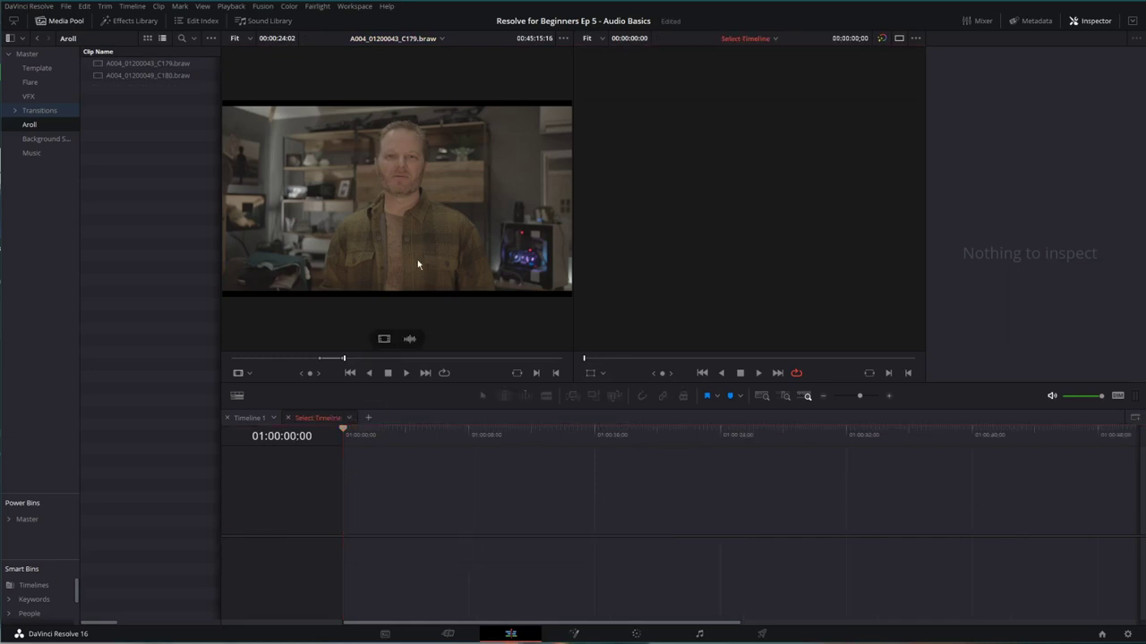
left_click_drag(412, 341, 354, 514)
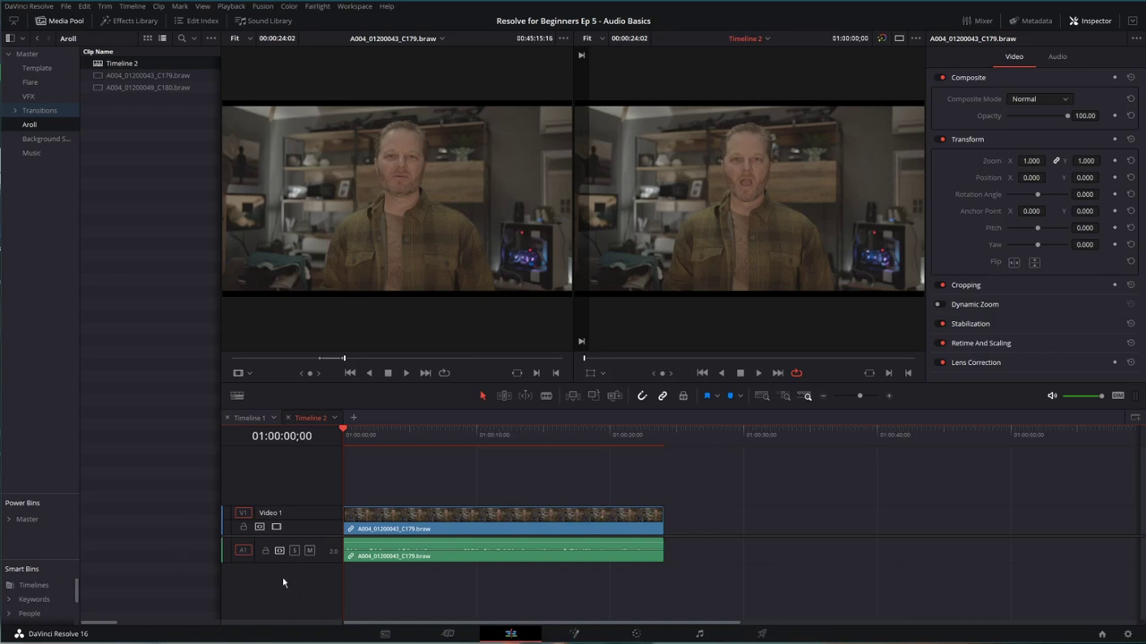
left_click(42, 141)
Add a sub-bin and browse Import Media to Bulk Storage (D:) > Published Videos > Camping - Llano > 102GOPRO.
right_click(114, 105)
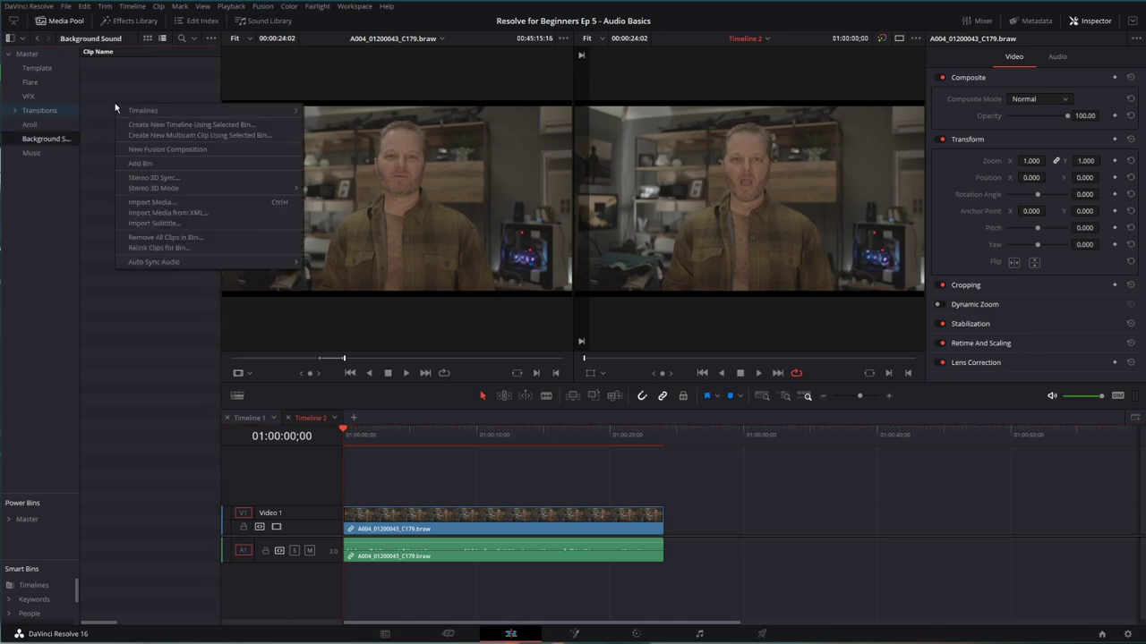
left_click(129, 162)
right_click(121, 133)
left_click(148, 231)
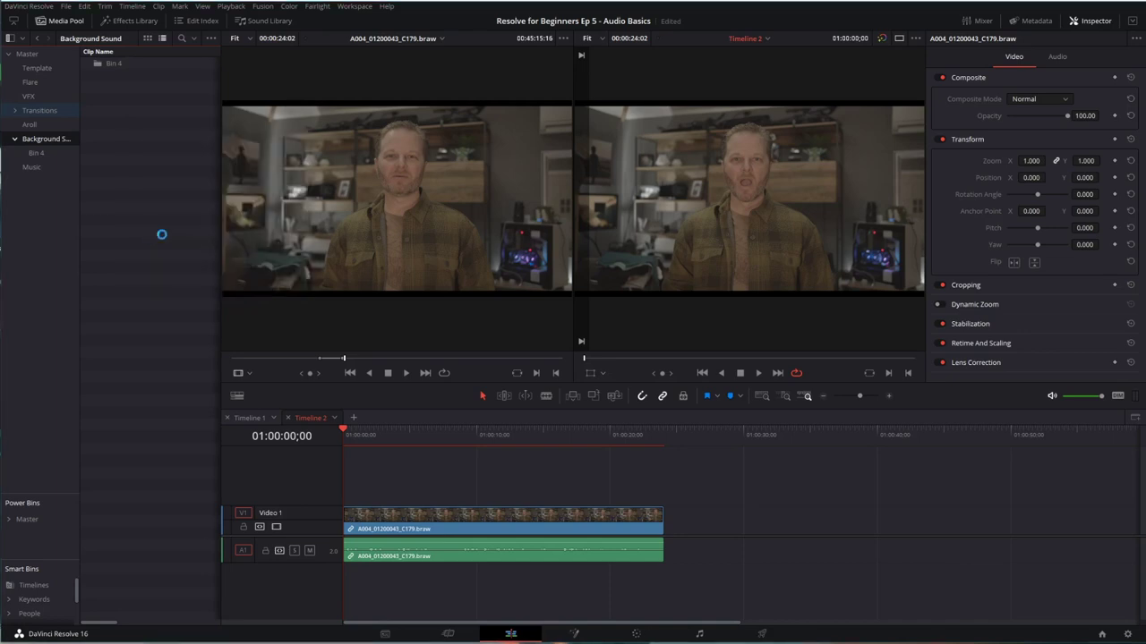
scroll(53, 295, "down", 1)
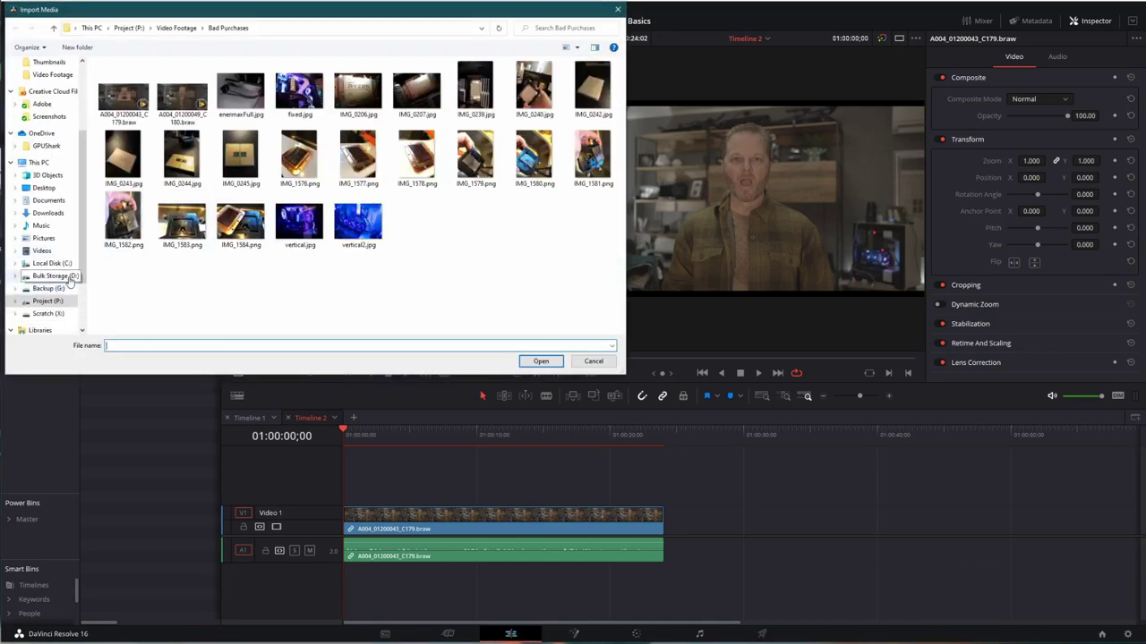
left_click(53, 275)
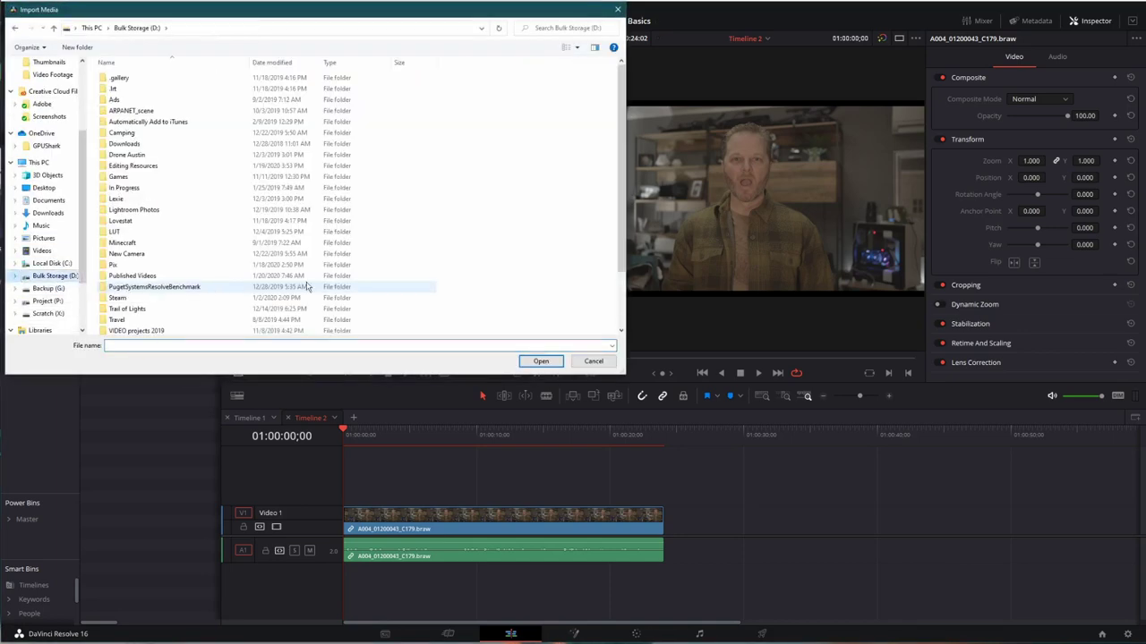
double_click(139, 276)
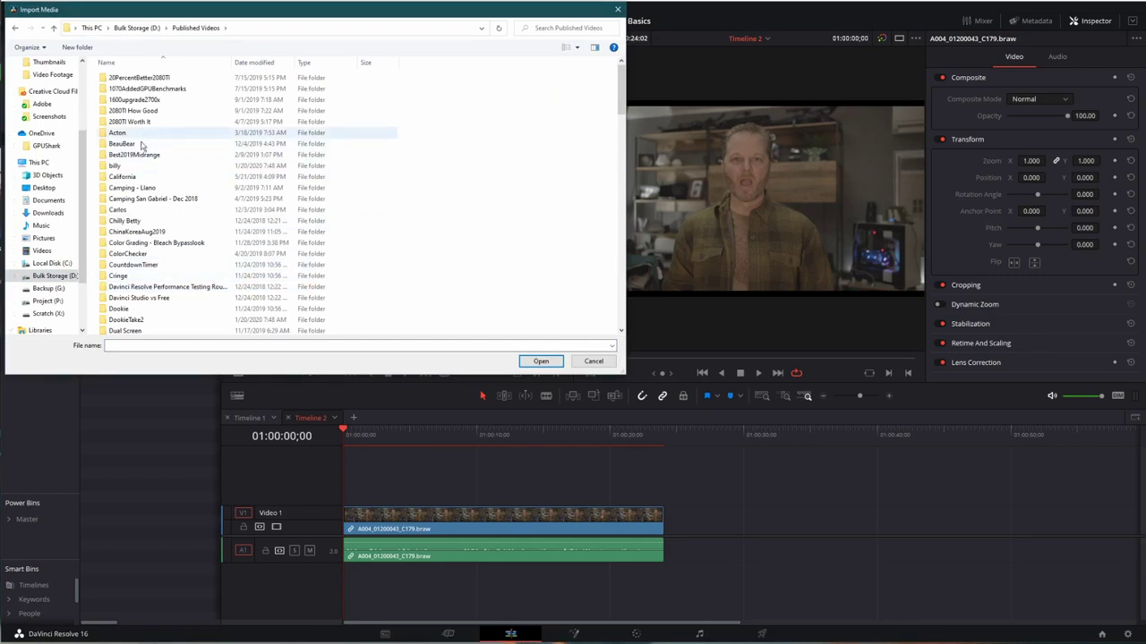
double_click(146, 189)
double_click(126, 88)
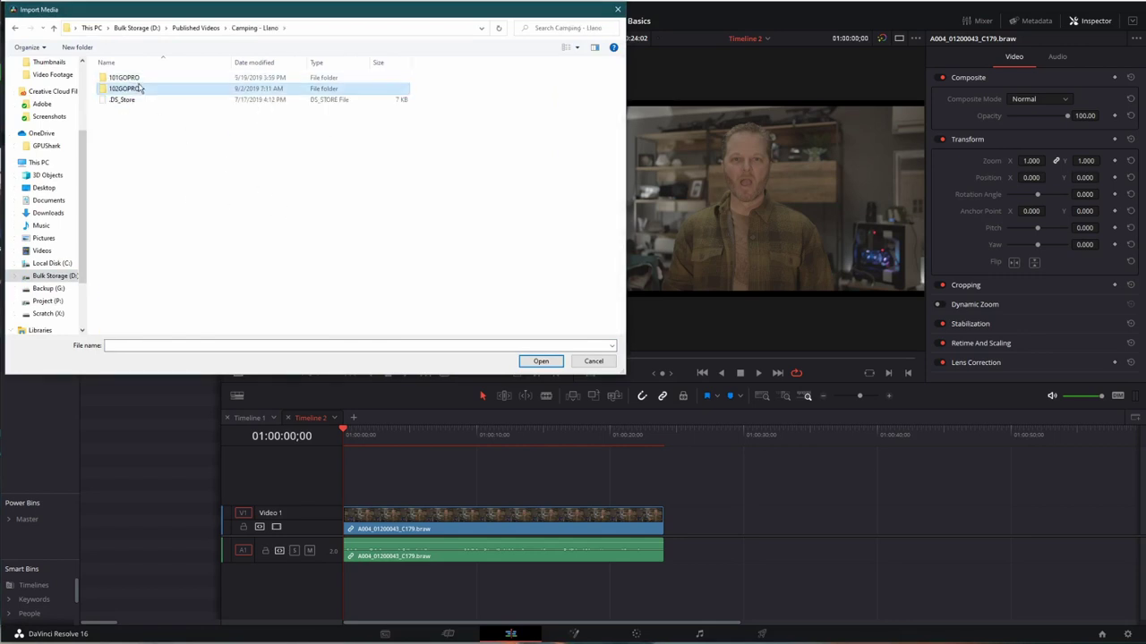
Import GX012349 through GX012352.MP4 and load the GX012351 canoe clip for preview.
left_click(244, 92)
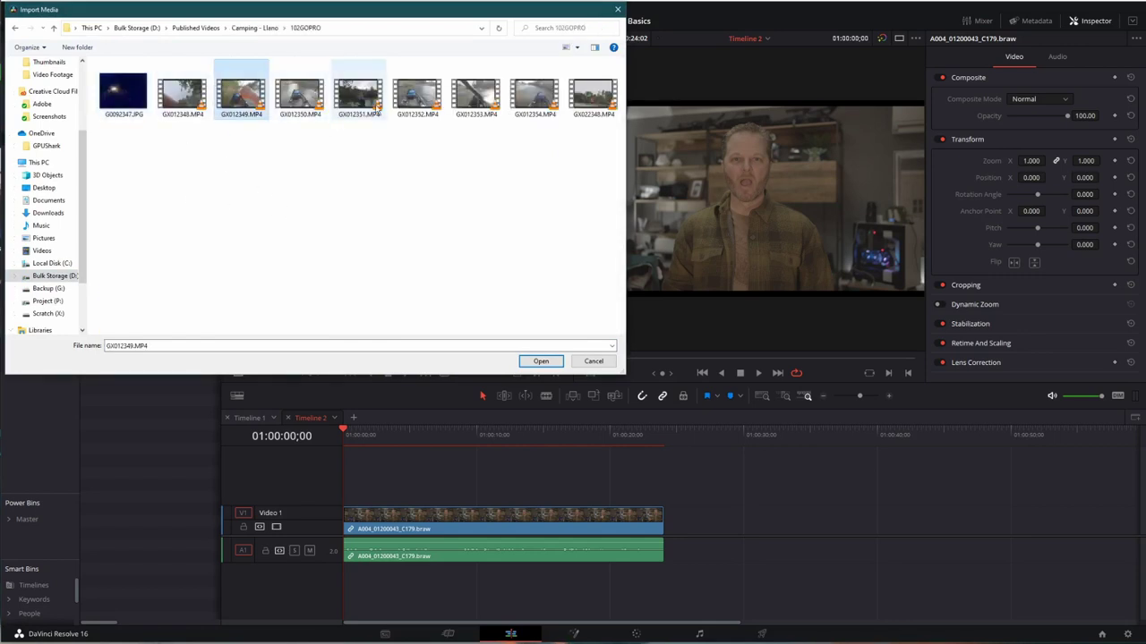
left_click(418, 94, "shift")
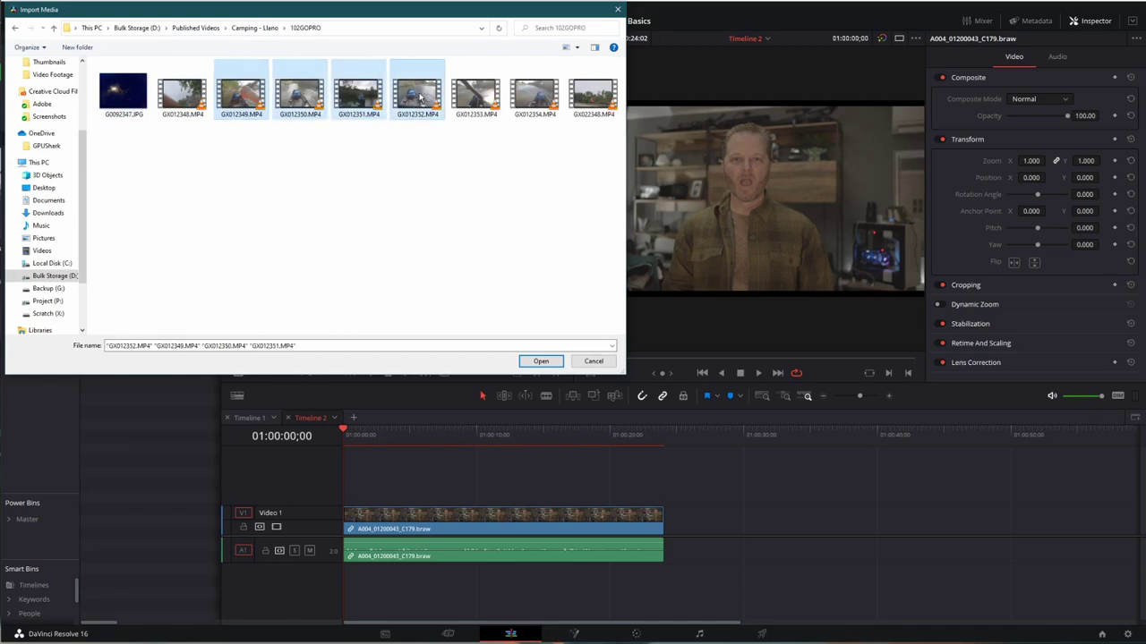
left_click(541, 361)
left_click_drag(104, 95, 308, 207)
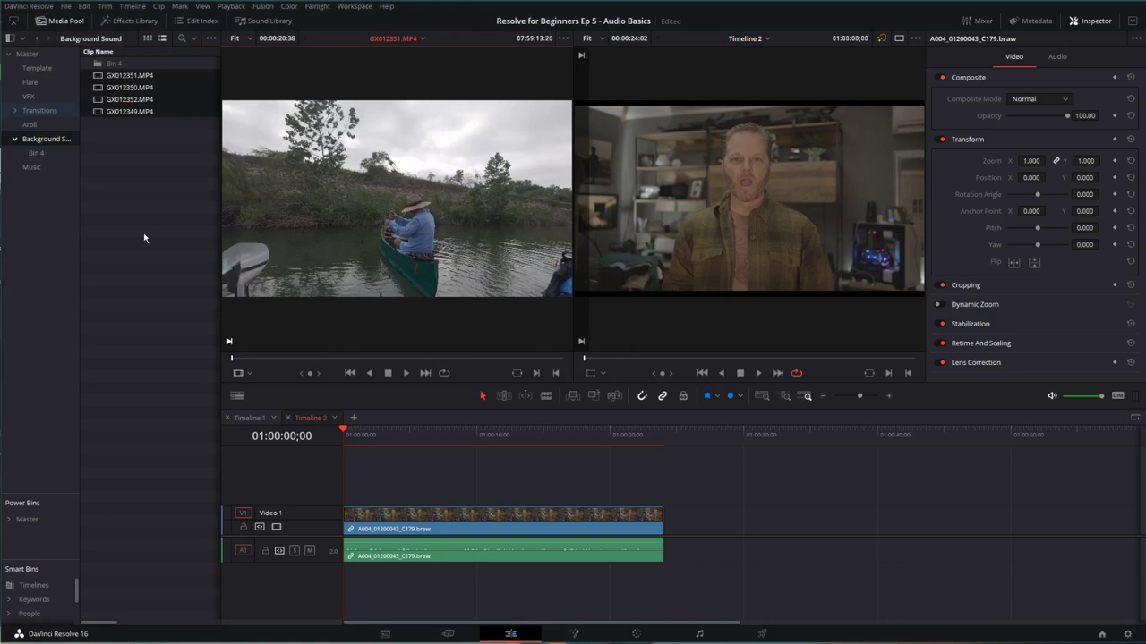
Preview the GX012349 kayak clip and drop it onto the timeline on V2 and A2.
left_click_drag(332, 357, 537, 361)
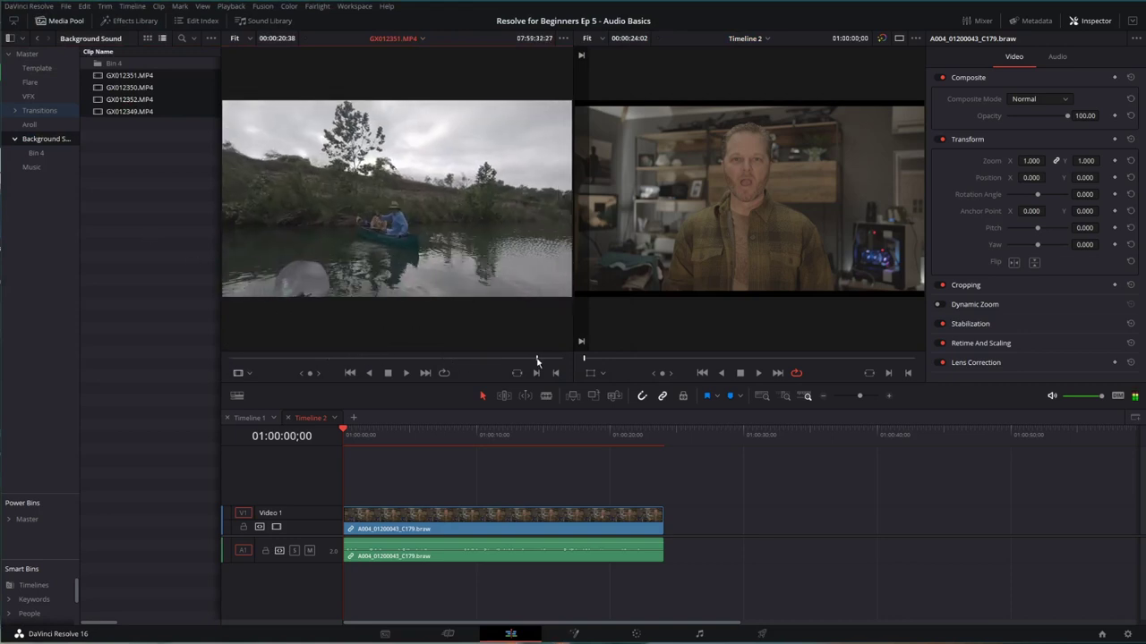
left_click_drag(117, 111, 399, 181)
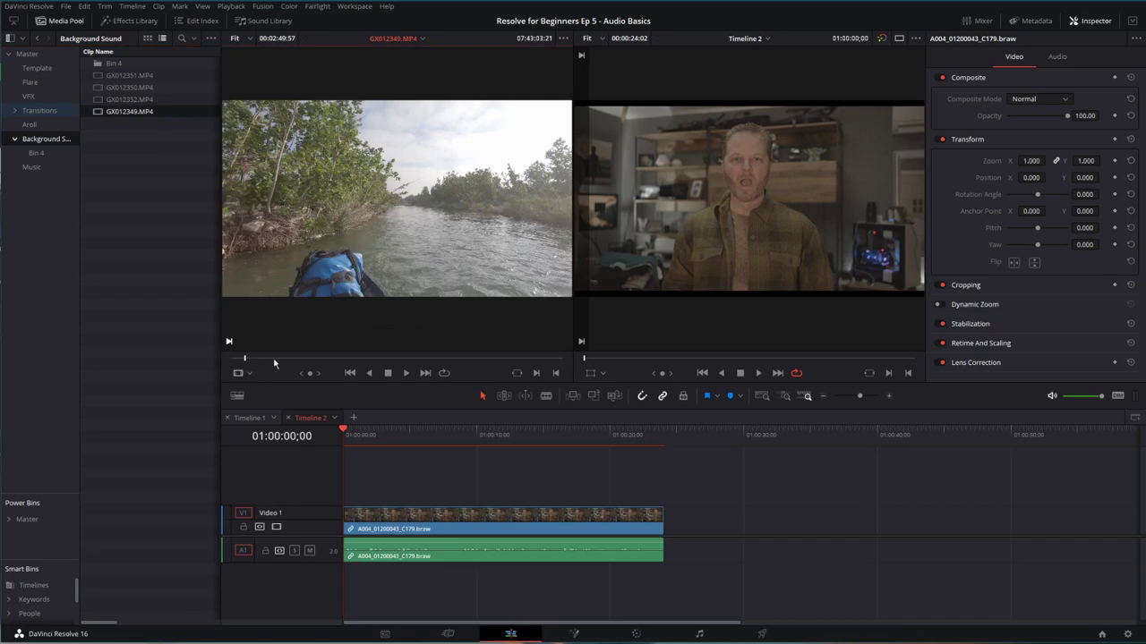
left_click_drag(274, 363, 308, 359)
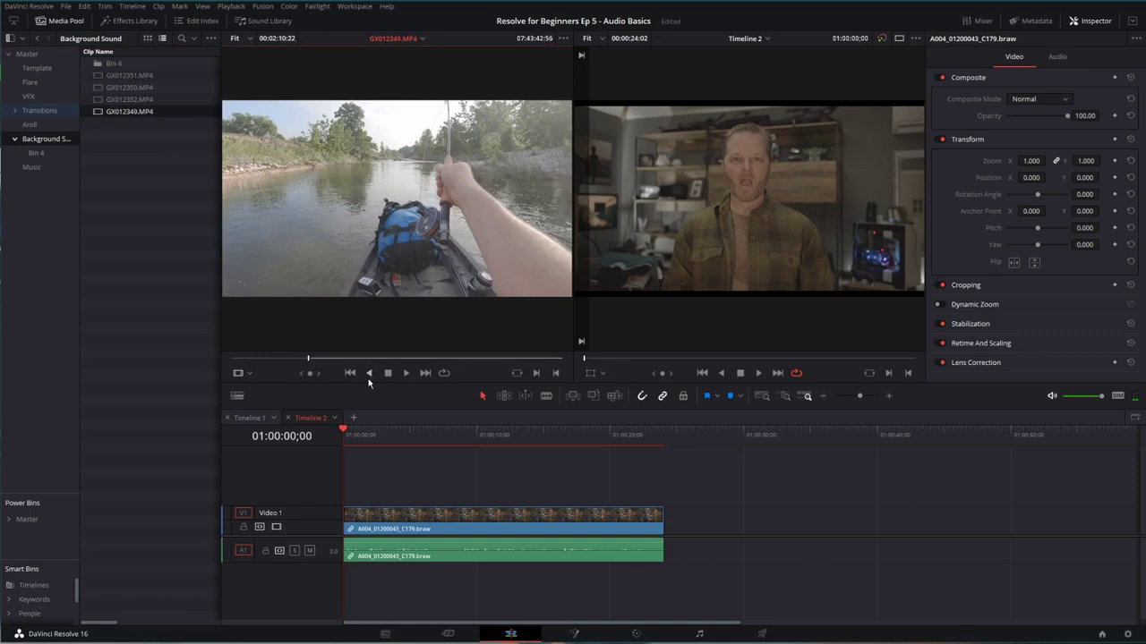
key("space")
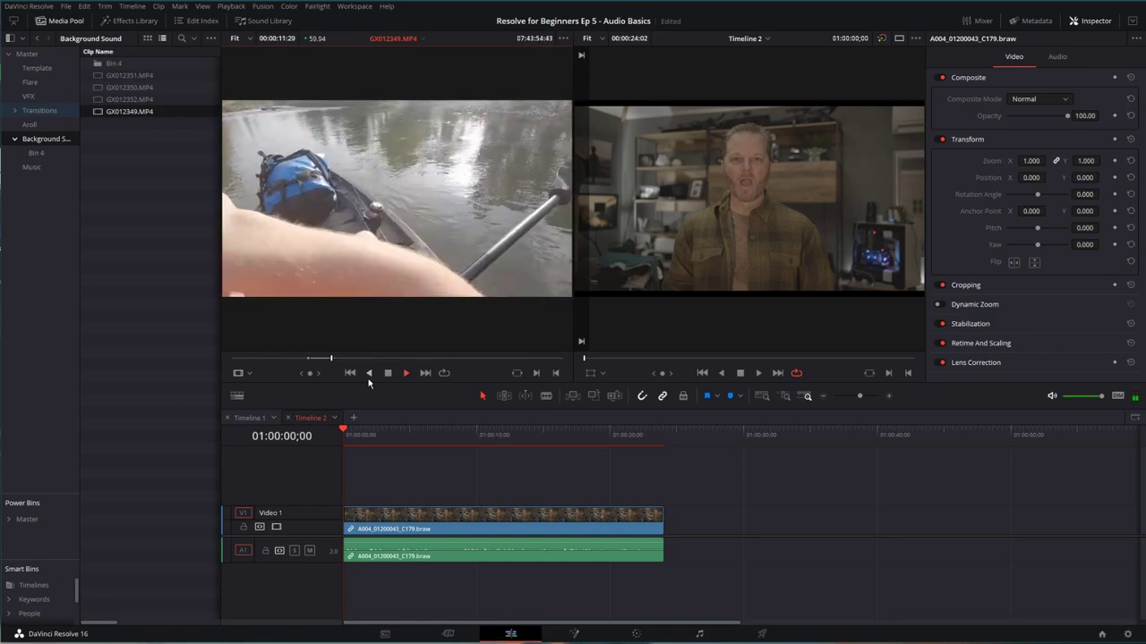
left_click(367, 374)
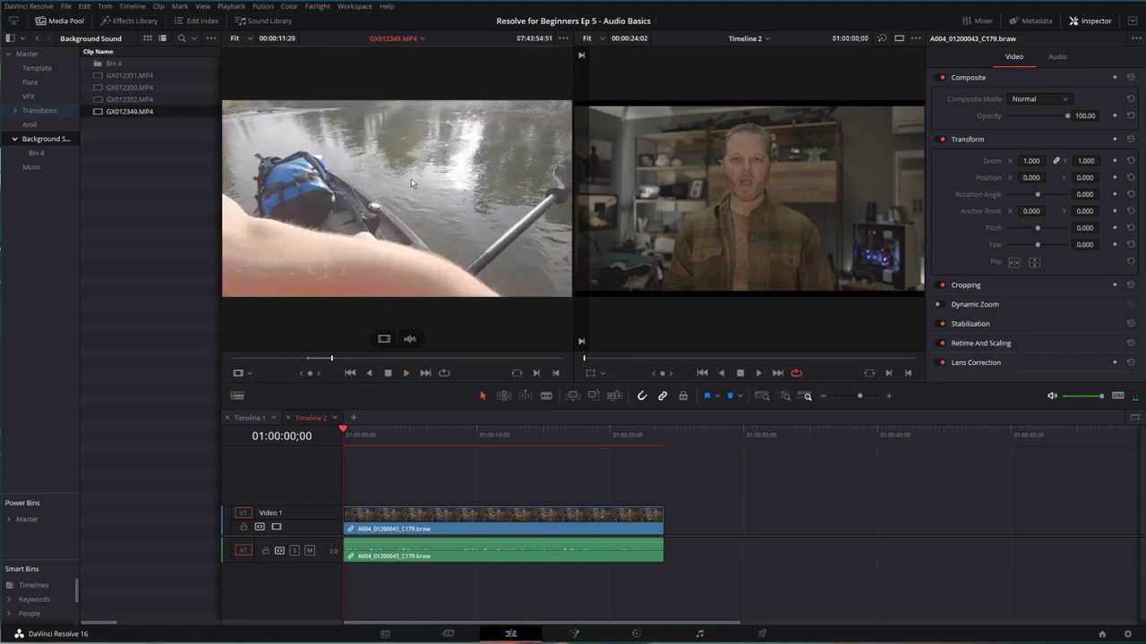
left_click_drag(411, 184, 348, 584)
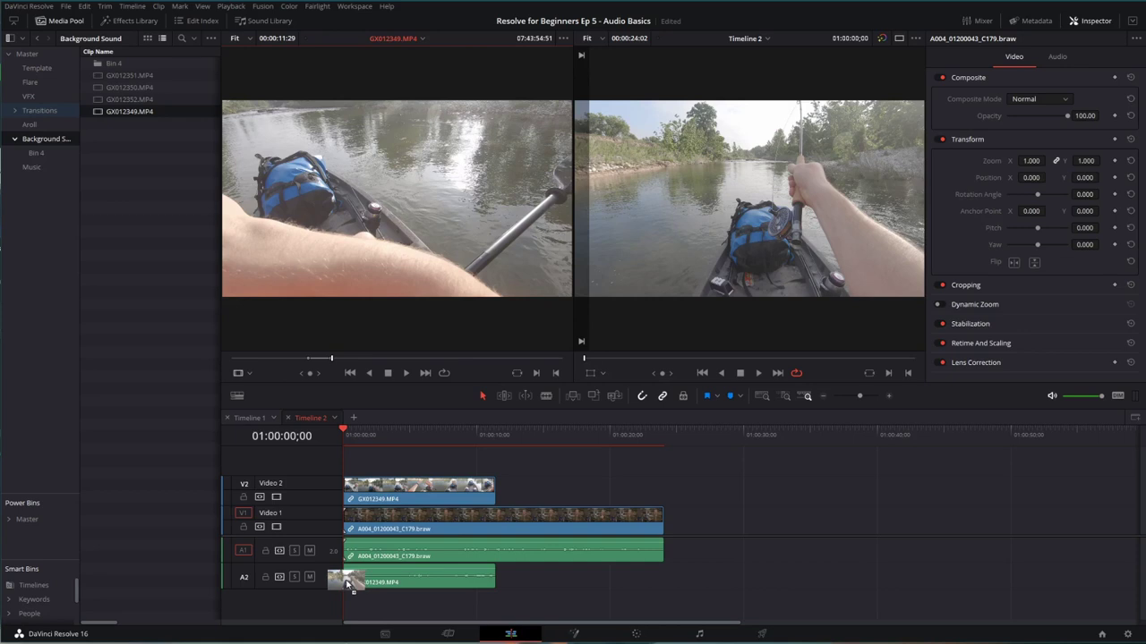
Replace the kayak clip on the timeline with its audio alone on track A2.
left_click_drag(347, 584, 347, 584)
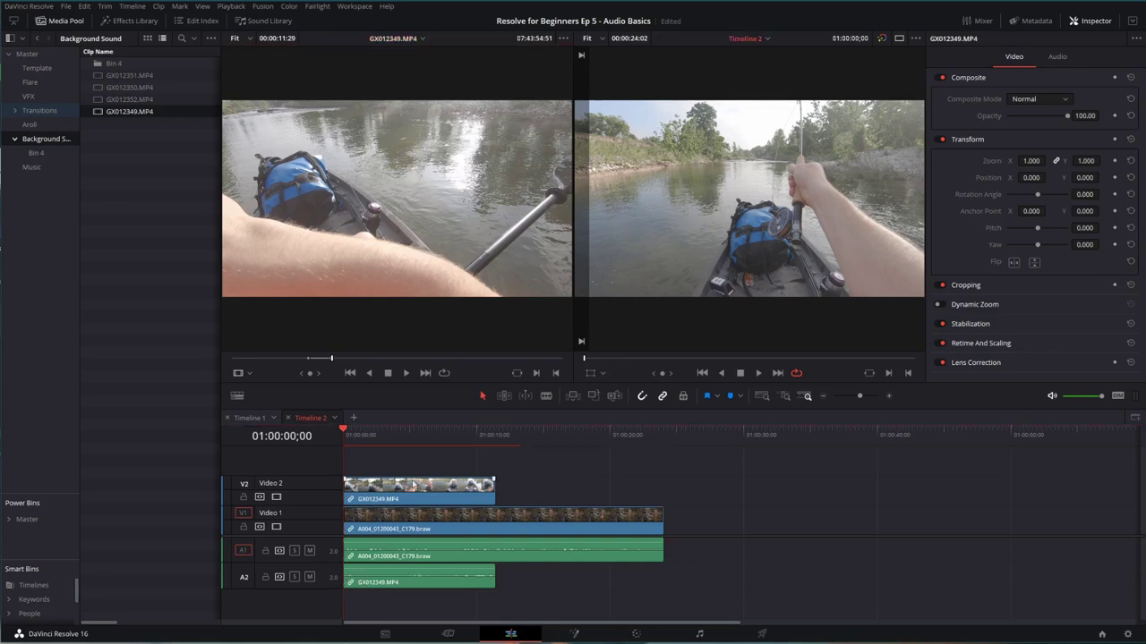
key("ctrl+z")
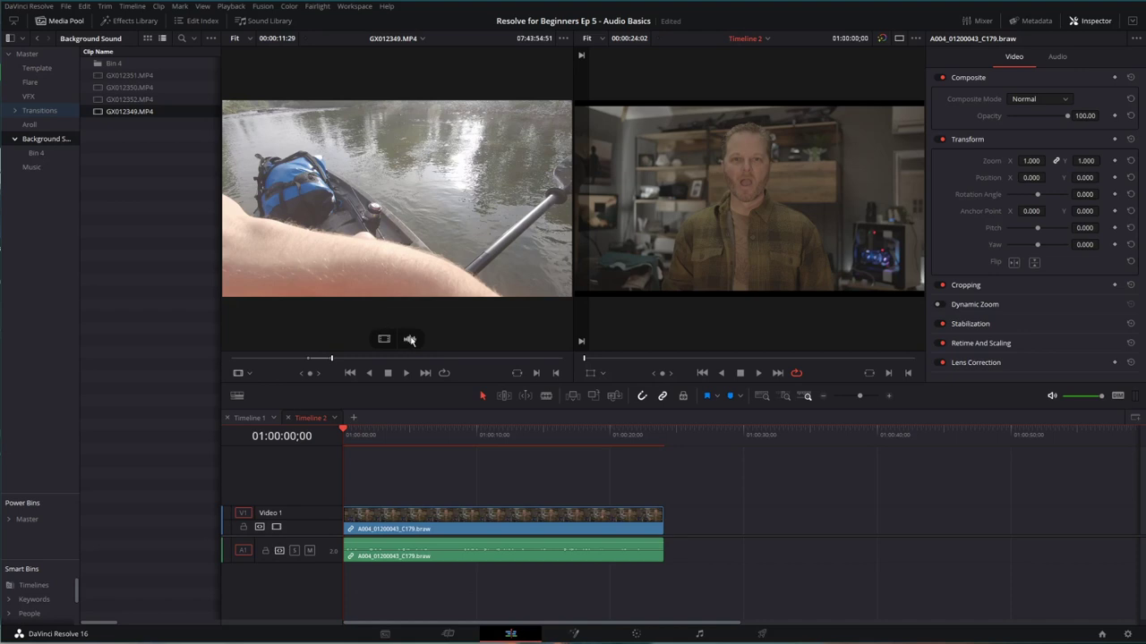
left_click_drag(410, 340, 345, 582)
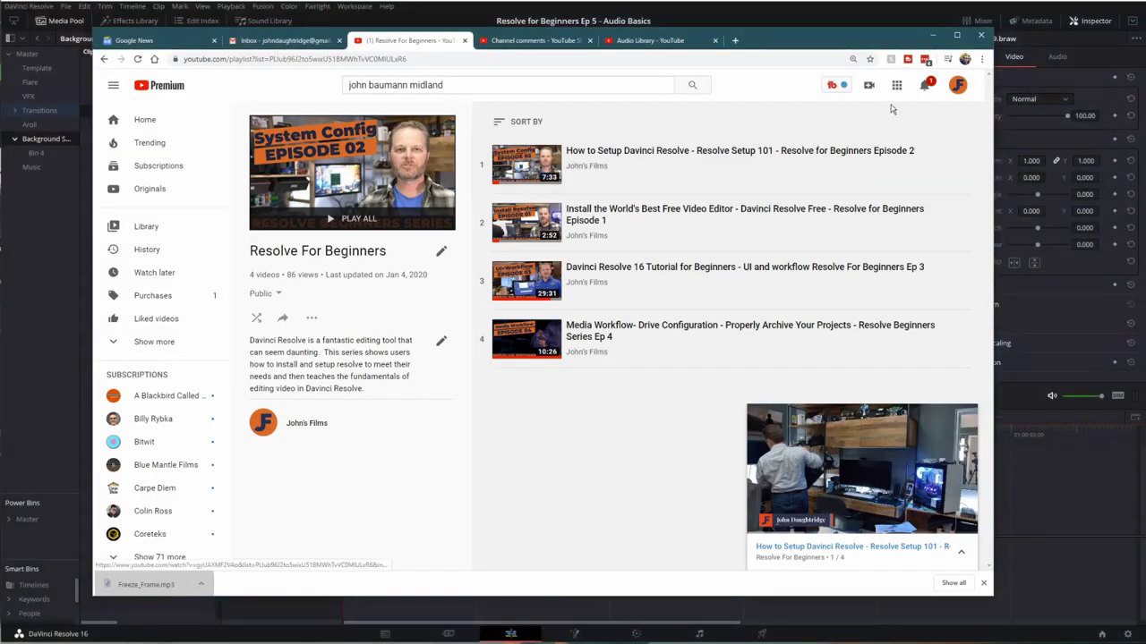
Open the YouTube Studio Audio Library filtered to 'Attribution not required' tracks.
left_click(957, 85)
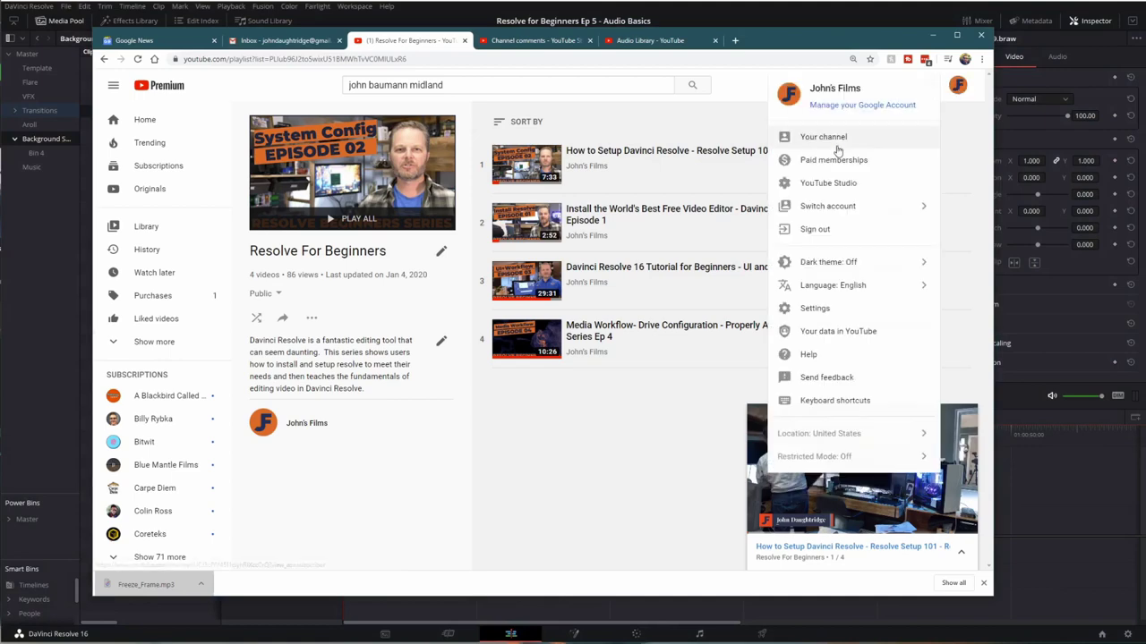
left_click(828, 183)
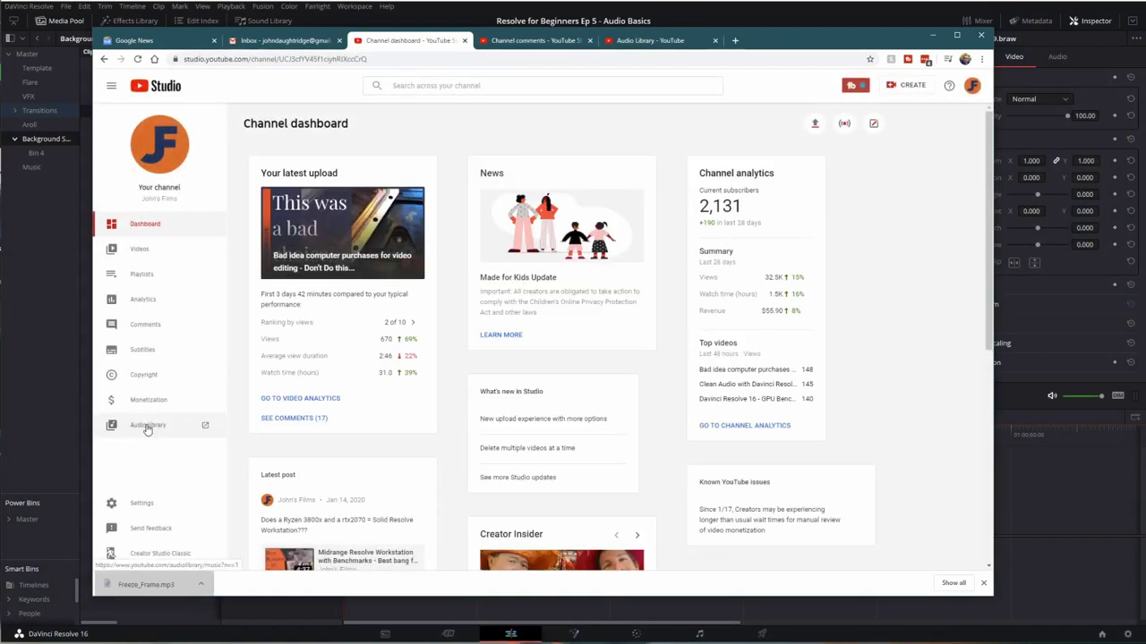
left_click(148, 424)
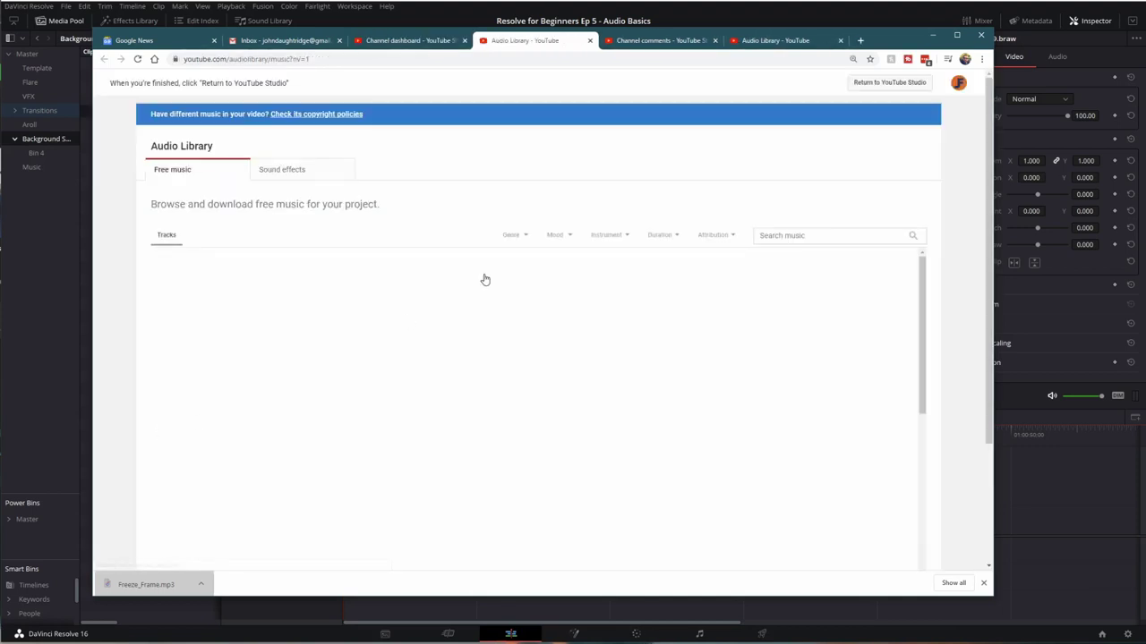
left_click(717, 237)
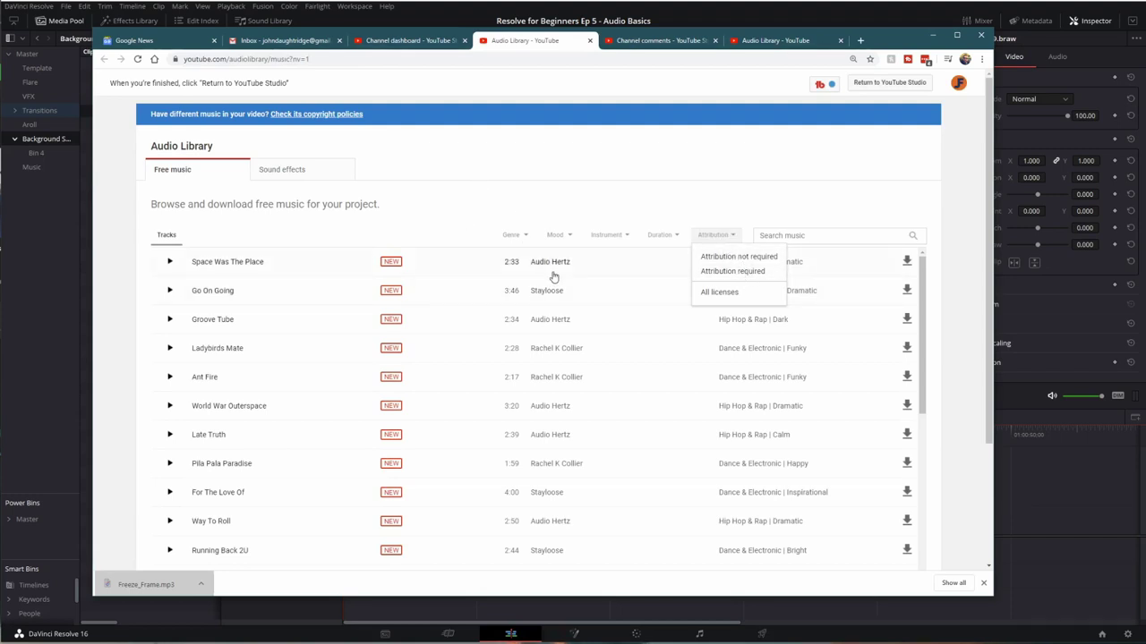
left_click(521, 194)
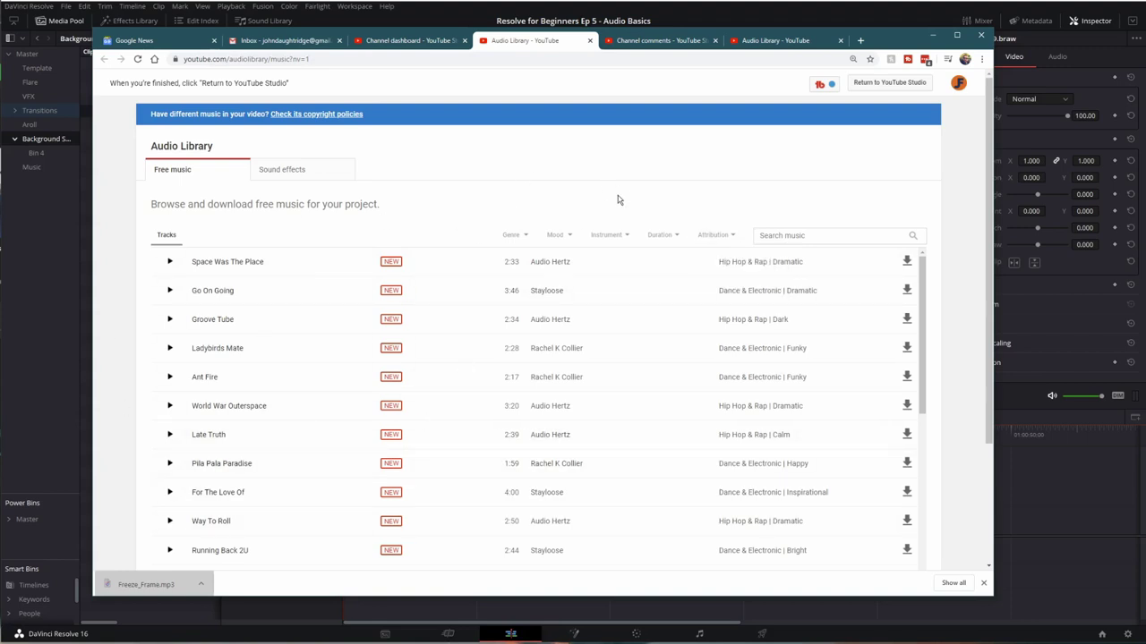
left_click(714, 234)
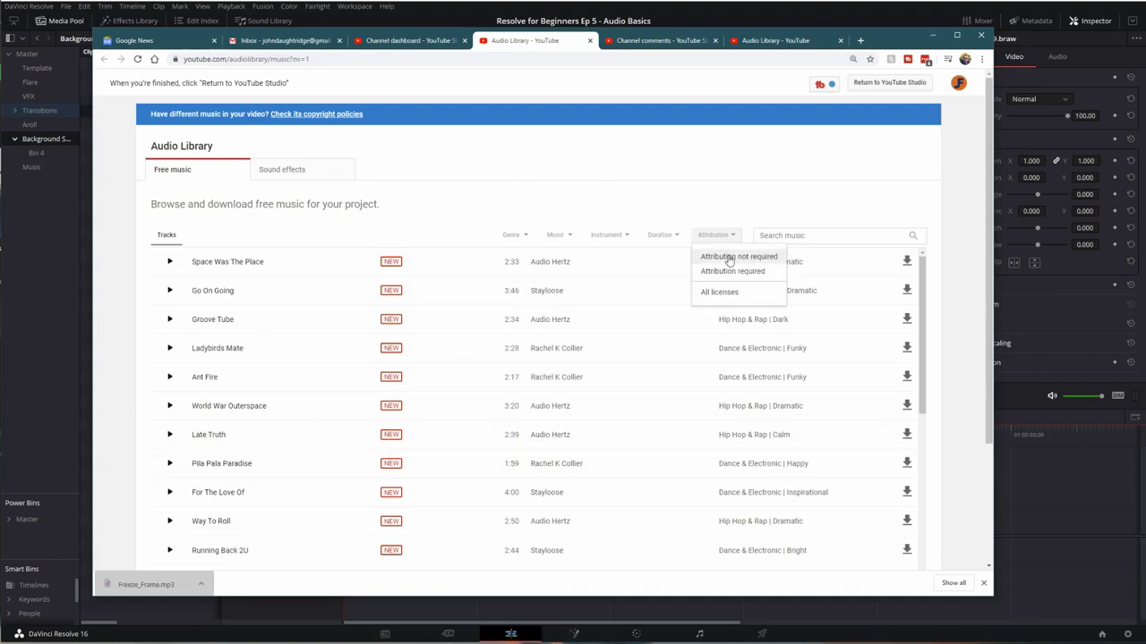
left_click(729, 257)
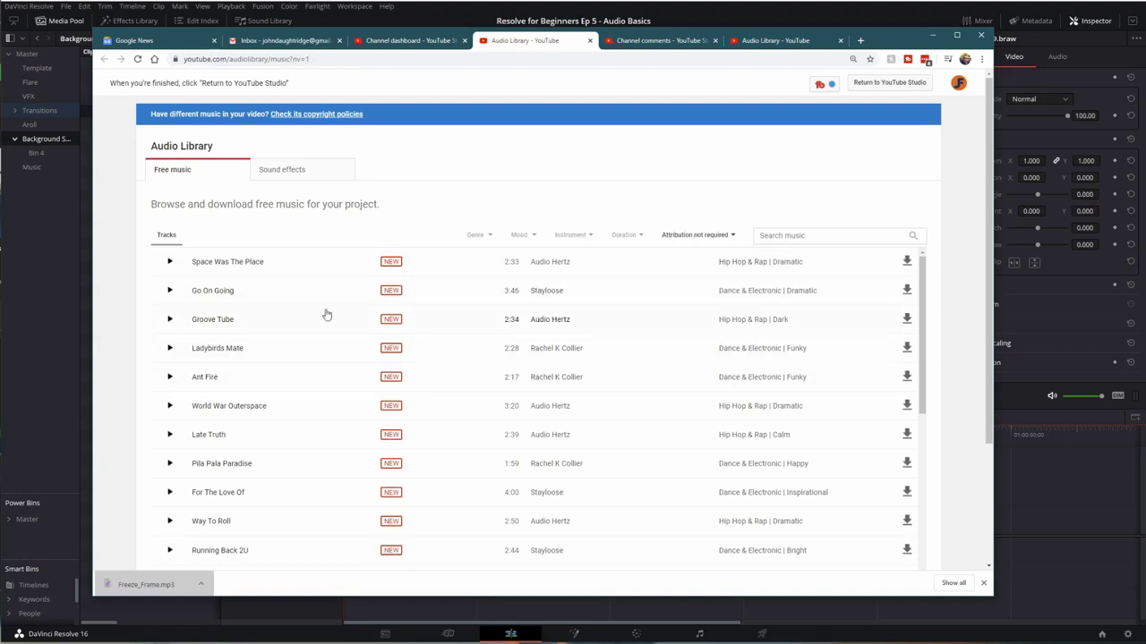
Preview tracks, download Go On Going, and drag Go_On_Going.mp3 into Resolve's media pool.
left_click(168, 263)
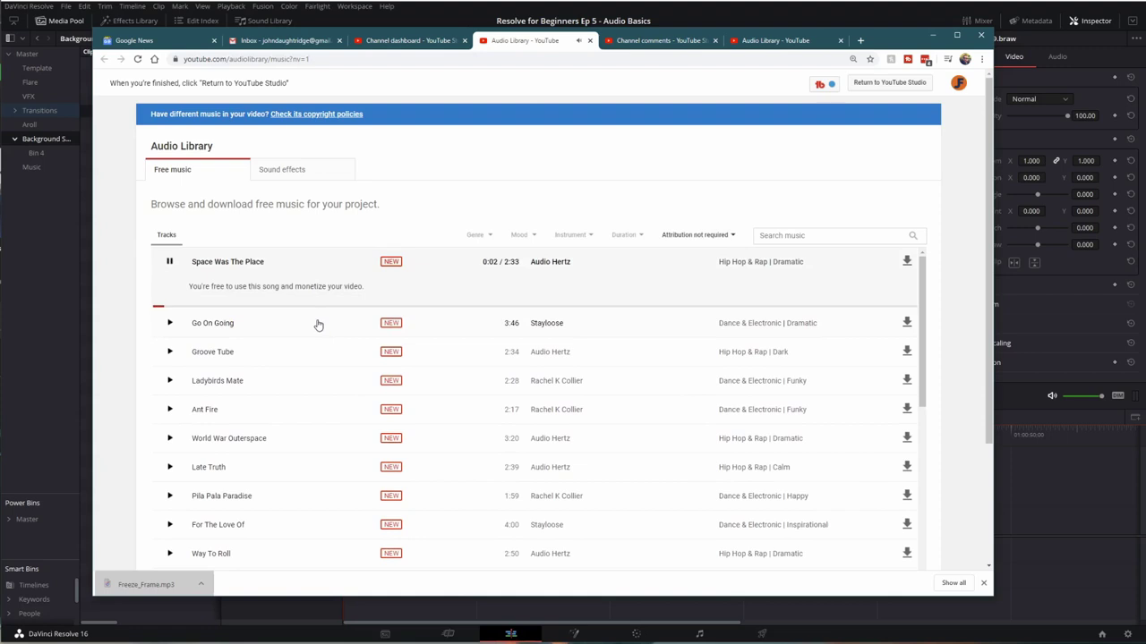
left_click(170, 326)
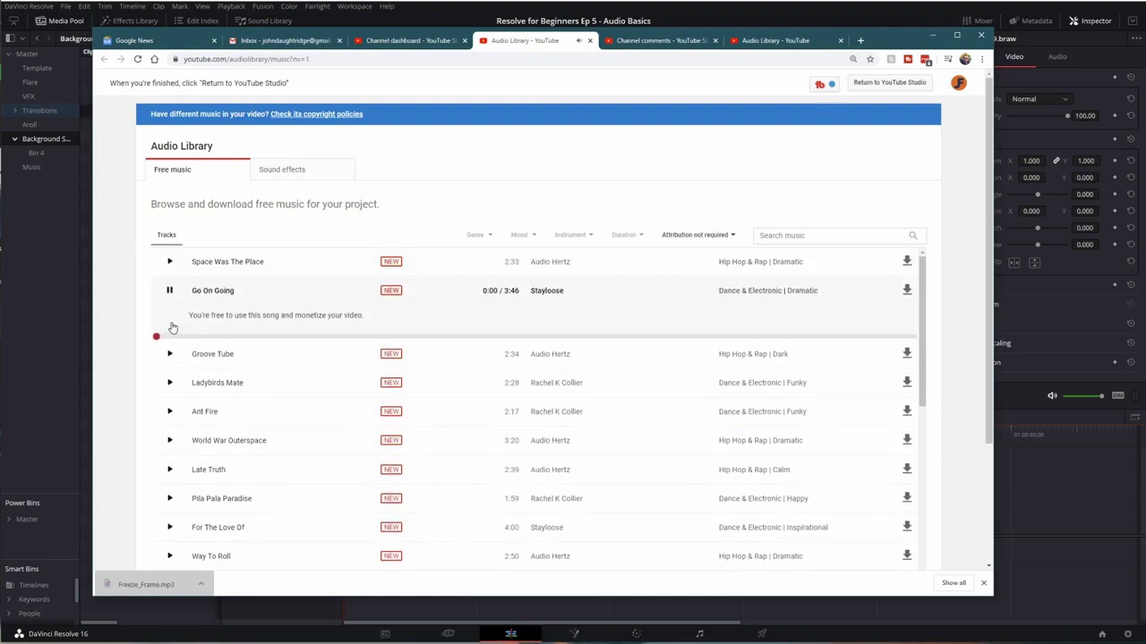
left_click(906, 291)
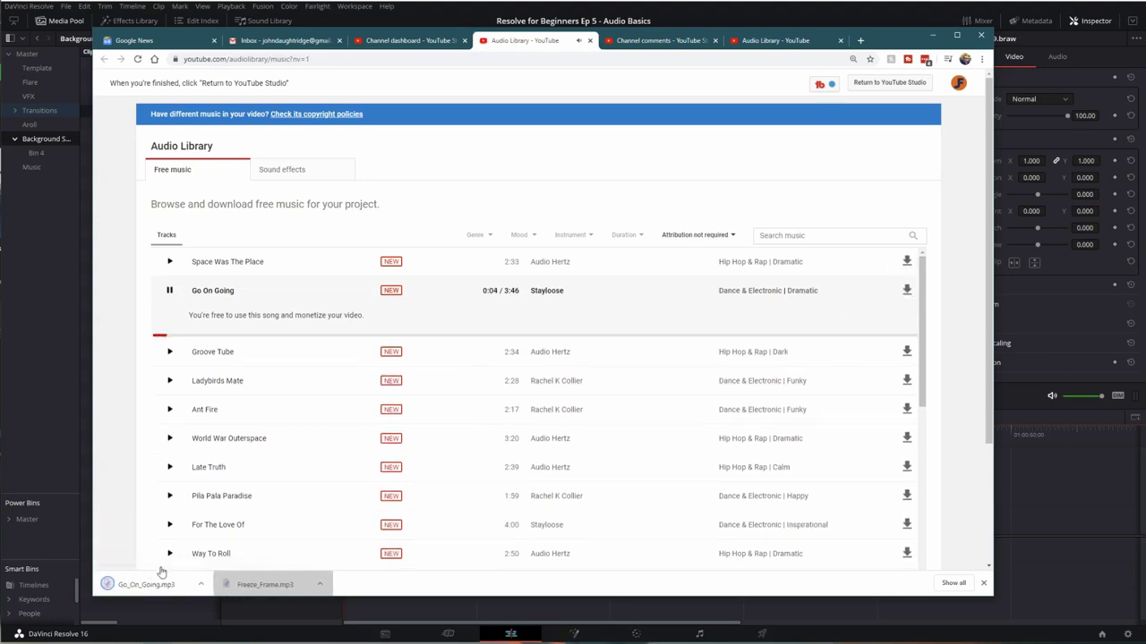
left_click(169, 291)
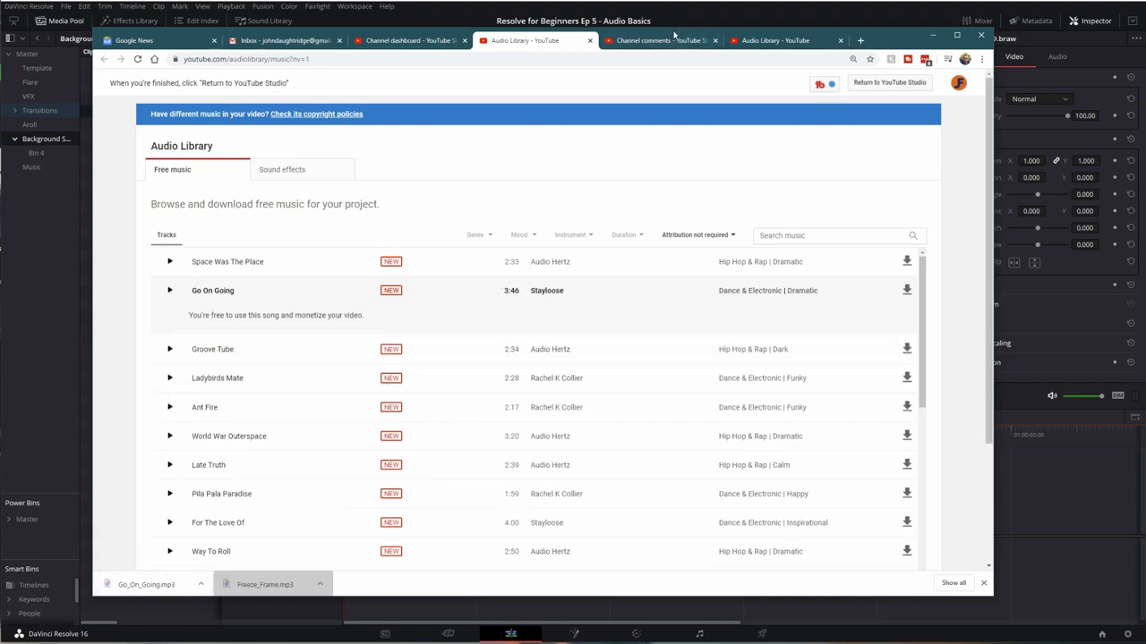
left_click_drag(674, 34, 947, 20)
left_click_drag(420, 570, 34, 168)
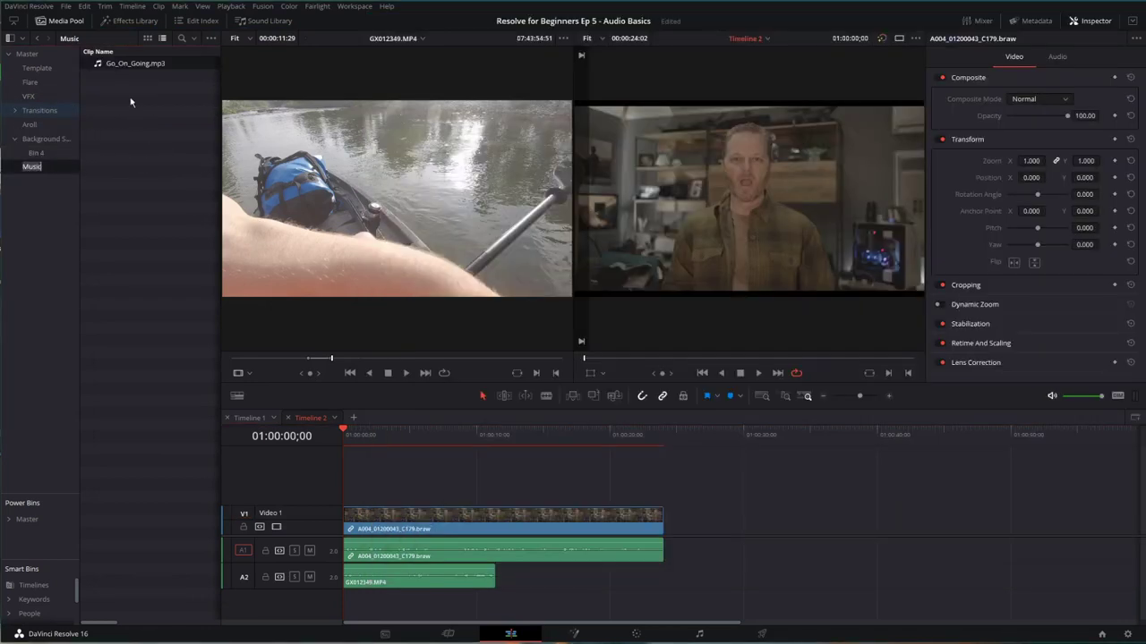
Open the Music bin and place Go_On_Going.mp3 on a new A3 track.
left_click(28, 54)
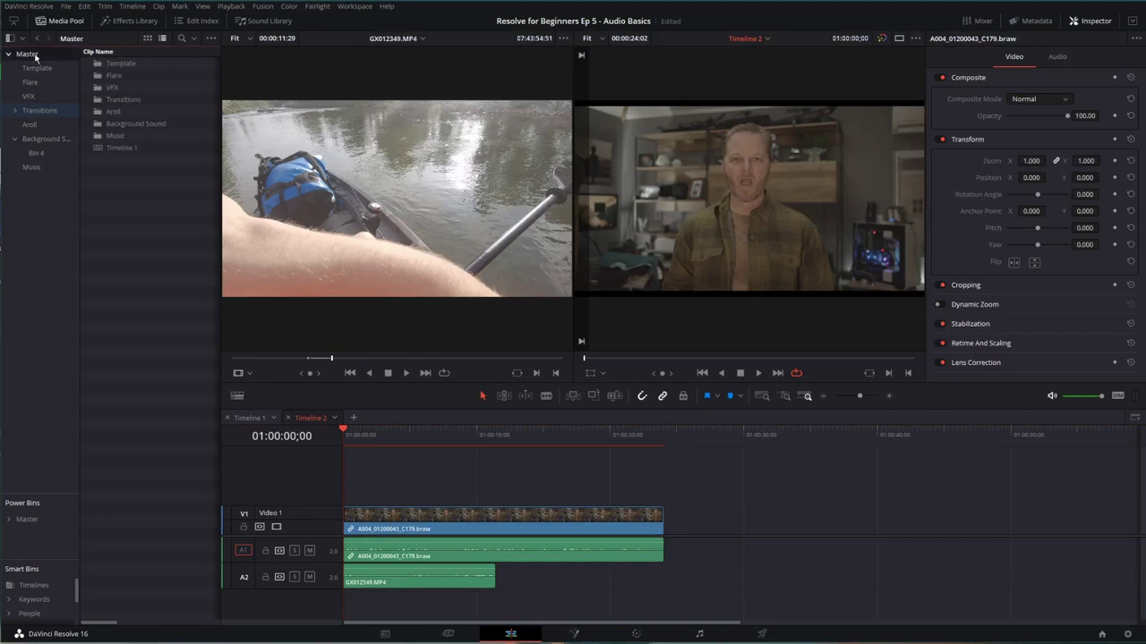
double_click(116, 136)
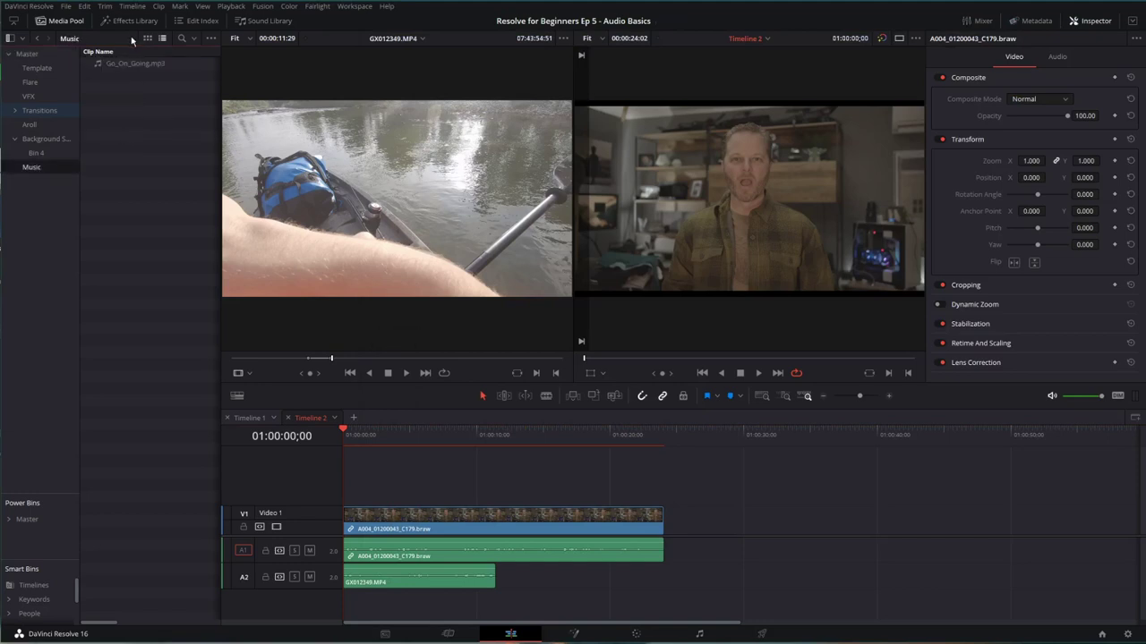
left_click_drag(123, 66, 350, 609)
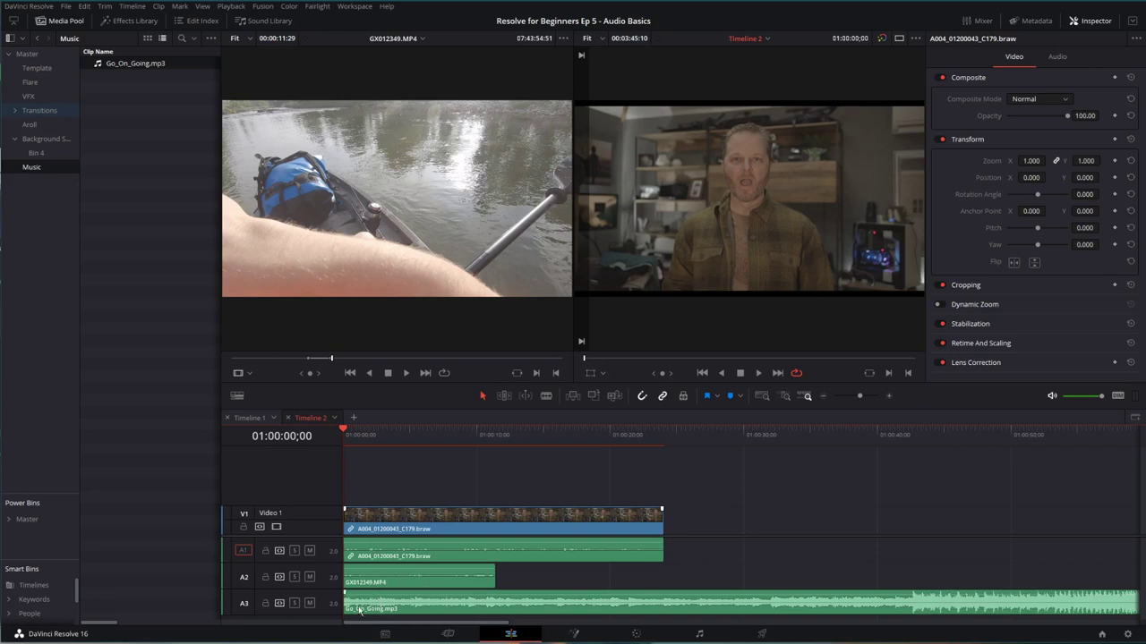
Play back the mix, move to about 01:00:06, and raise the dialogue clip volume toward 17 dB.
key("space")
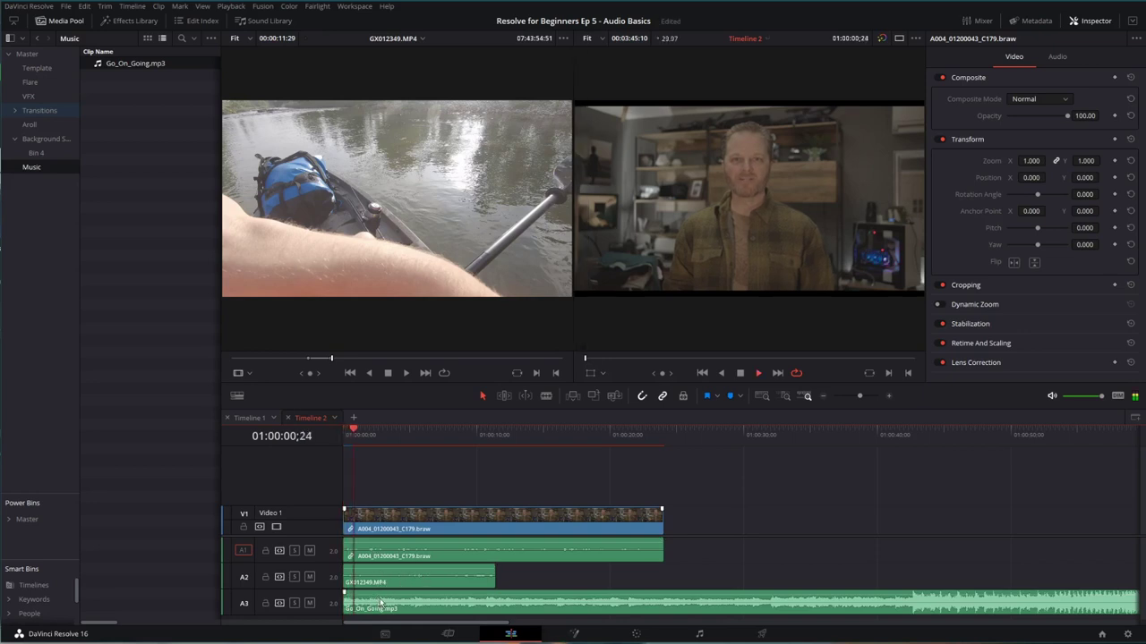
key("space")
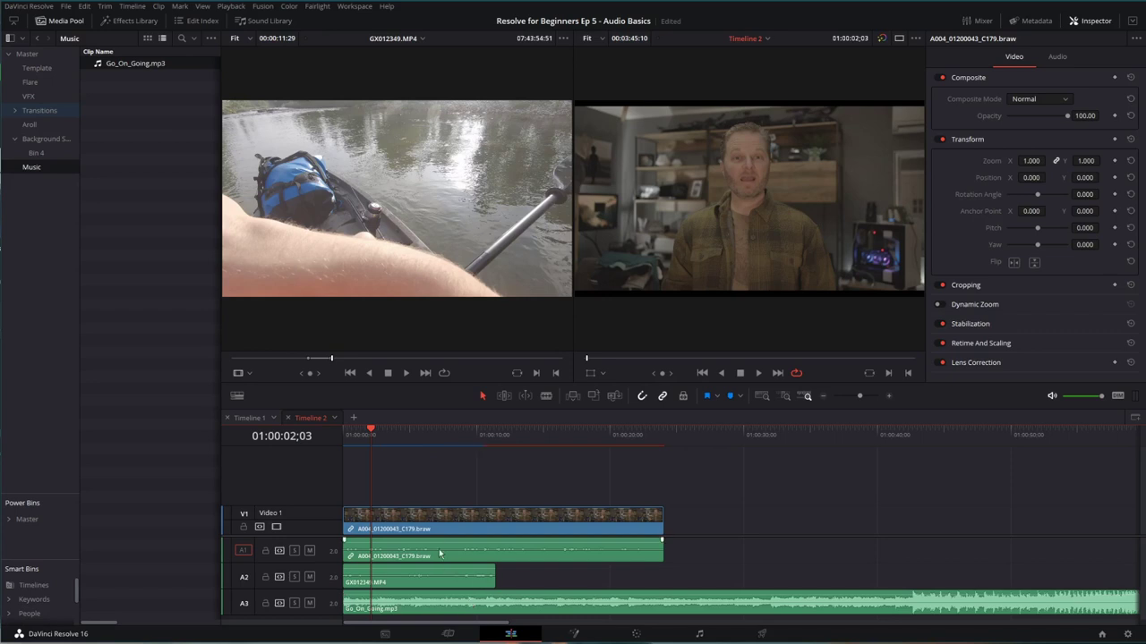
left_click(434, 431)
mouse_move(434, 430)
left_mouse_down()
mouse_move(460, 431)
mouse_move(433, 431)
left_mouse_up()
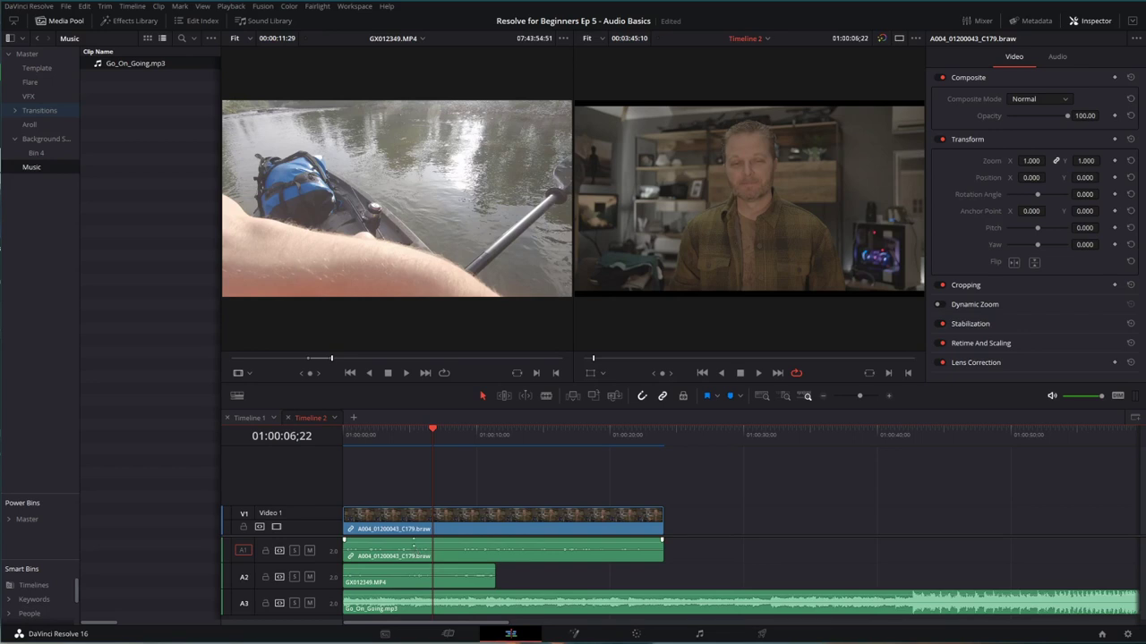
left_click_drag(414, 541, 388, 597)
Drop the GX012349.MP4 kayak ambience clip on A2 from 17.05 dB to 11.91 dB.
left_click(487, 555)
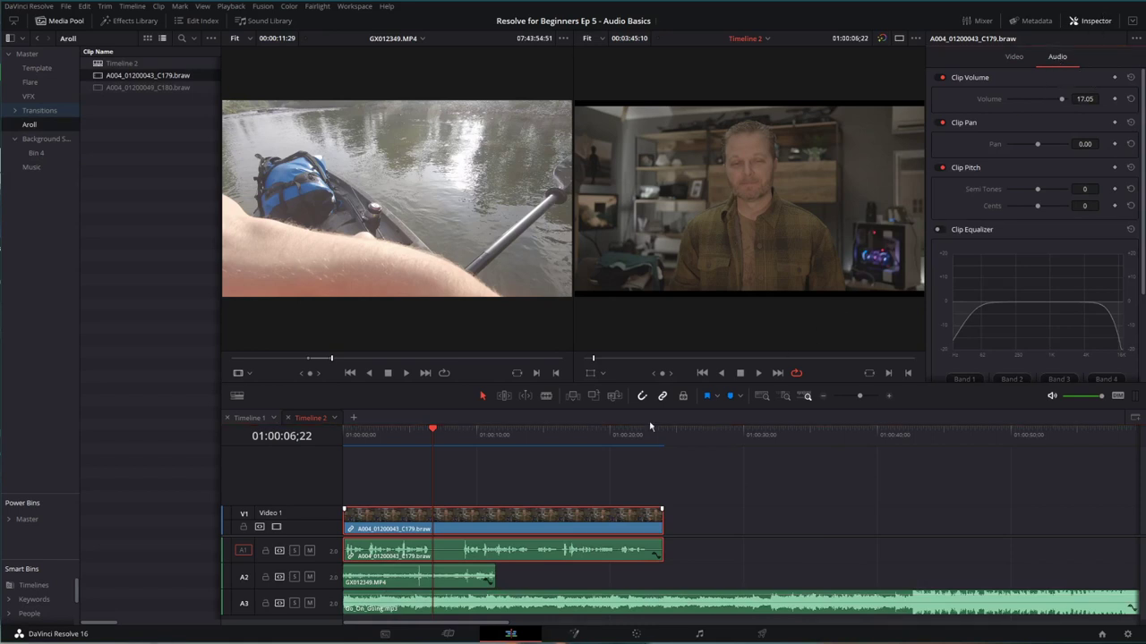
left_click(471, 581)
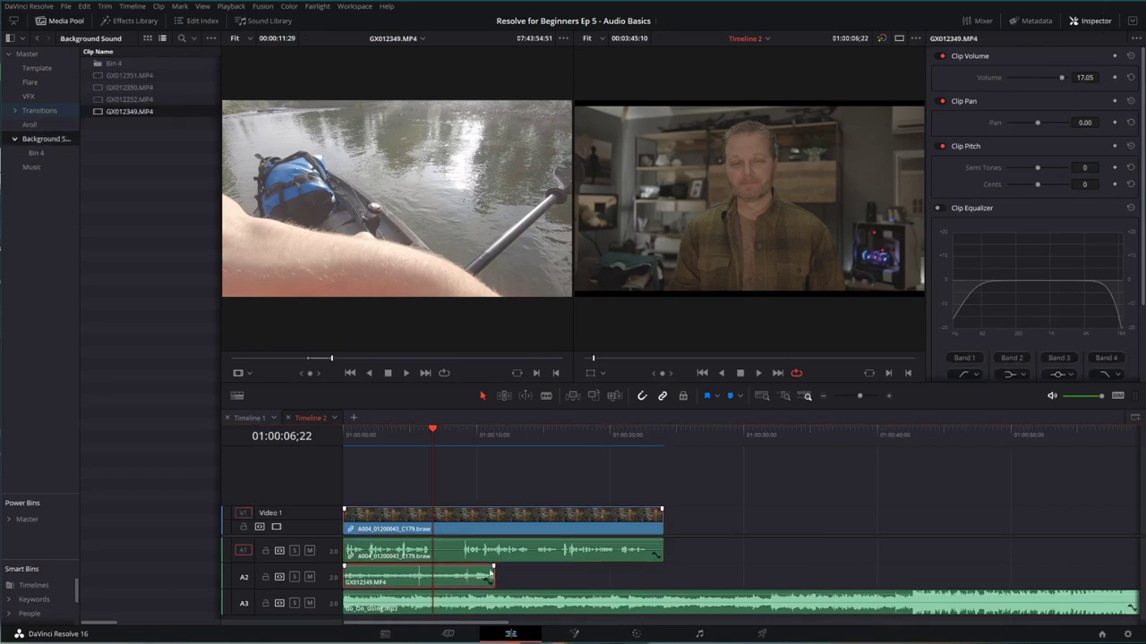
mouse_move(1062, 79)
left_mouse_down()
mouse_move(1006, 78)
mouse_move(1082, 78)
mouse_move(1059, 85)
left_mouse_up()
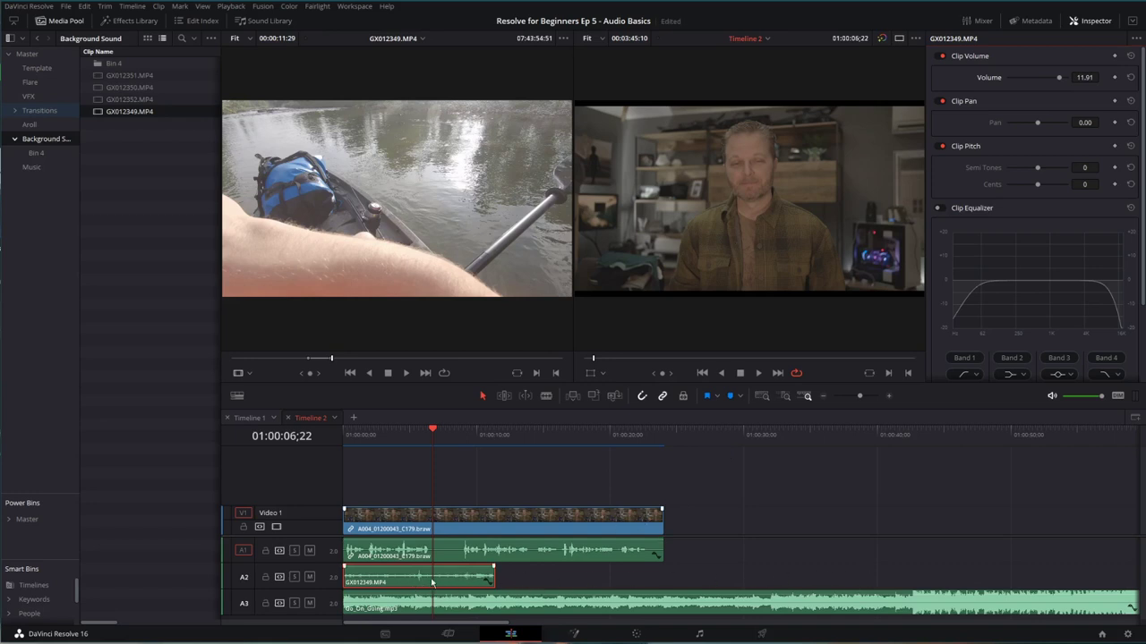
Show the audio mixer, raise the Audio 2 fader slightly and Audio 3 to -2.4.
left_click(981, 21)
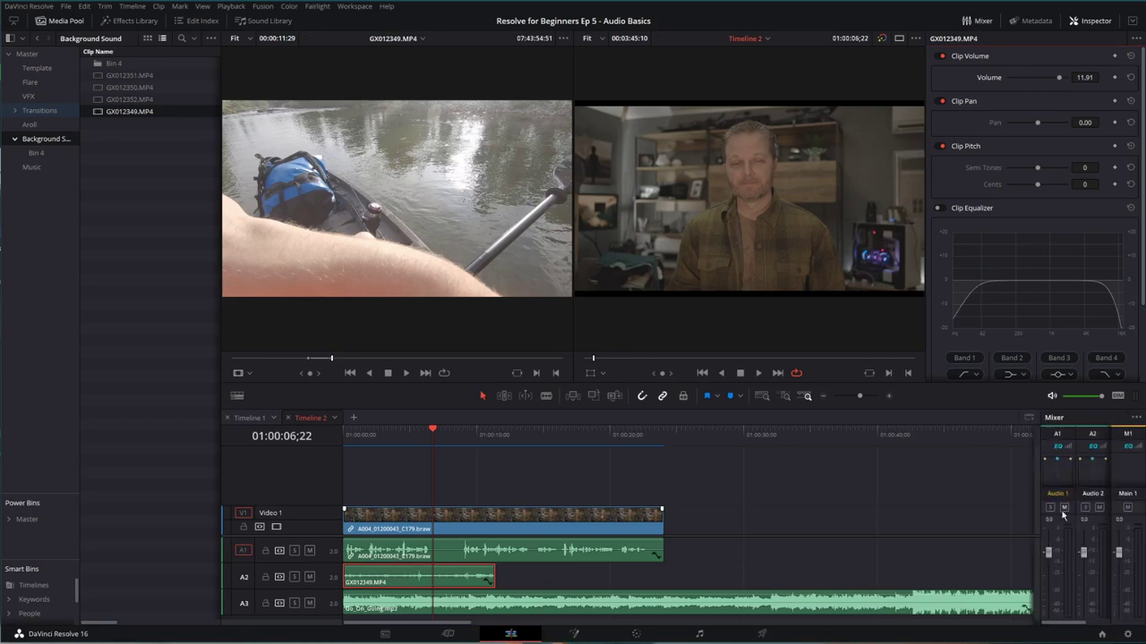
left_click_drag(1039, 477, 915, 488)
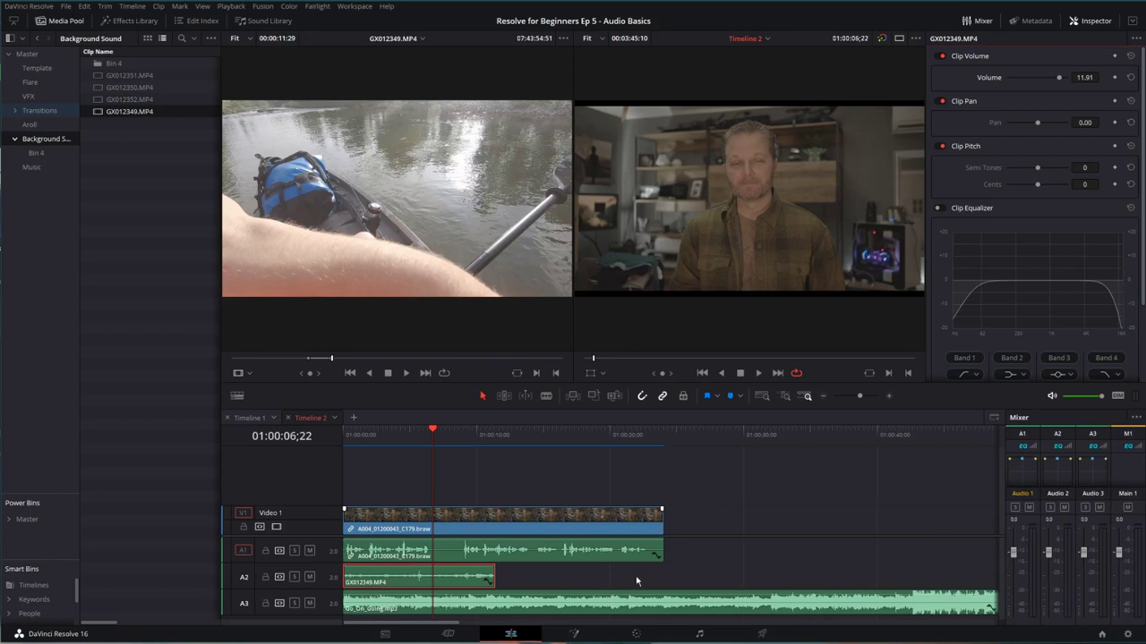
left_click_drag(1049, 552, 1090, 578)
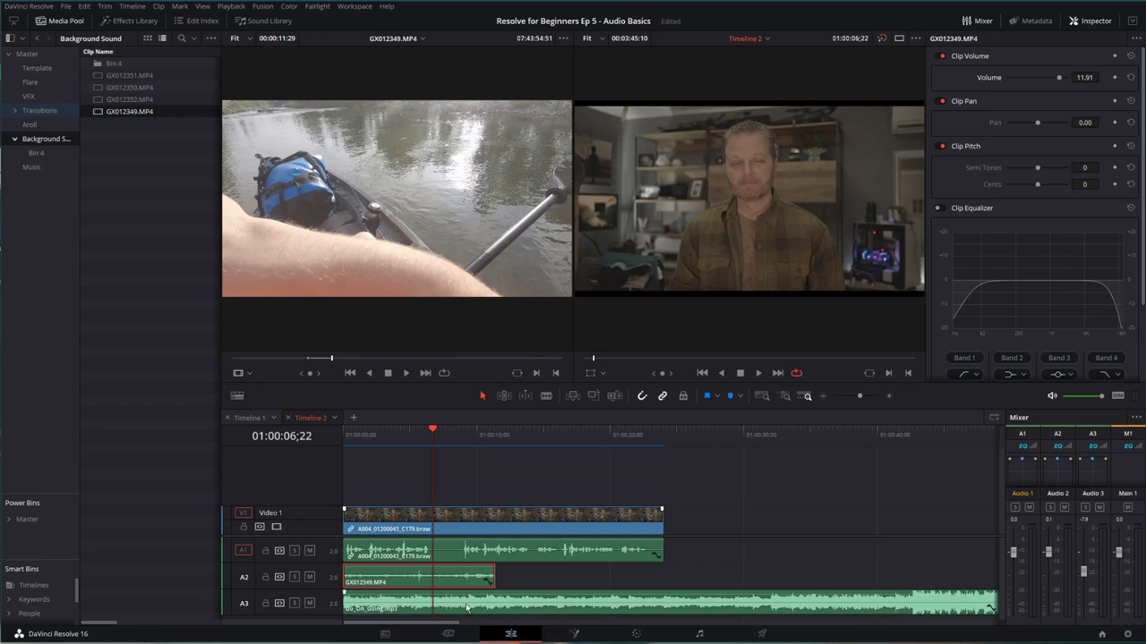
key("space")
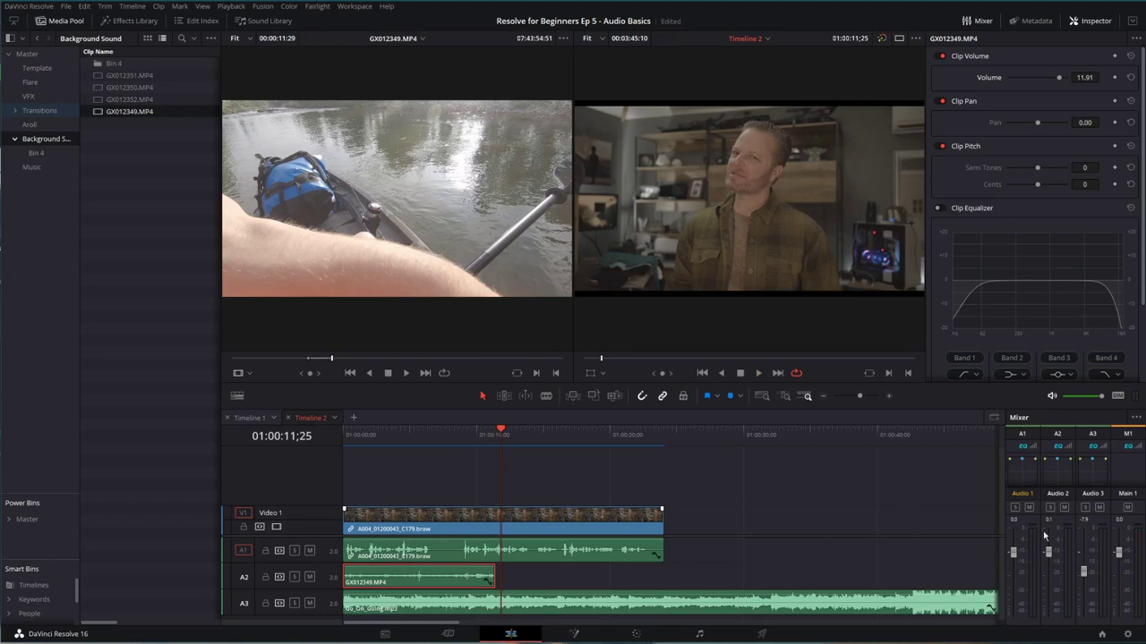
left_click_drag(1083, 574, 1087, 560)
Pull the Go_On_Going music clip down to about -10 dB and review the mix from the start.
left_click_drag(526, 593, 526, 600)
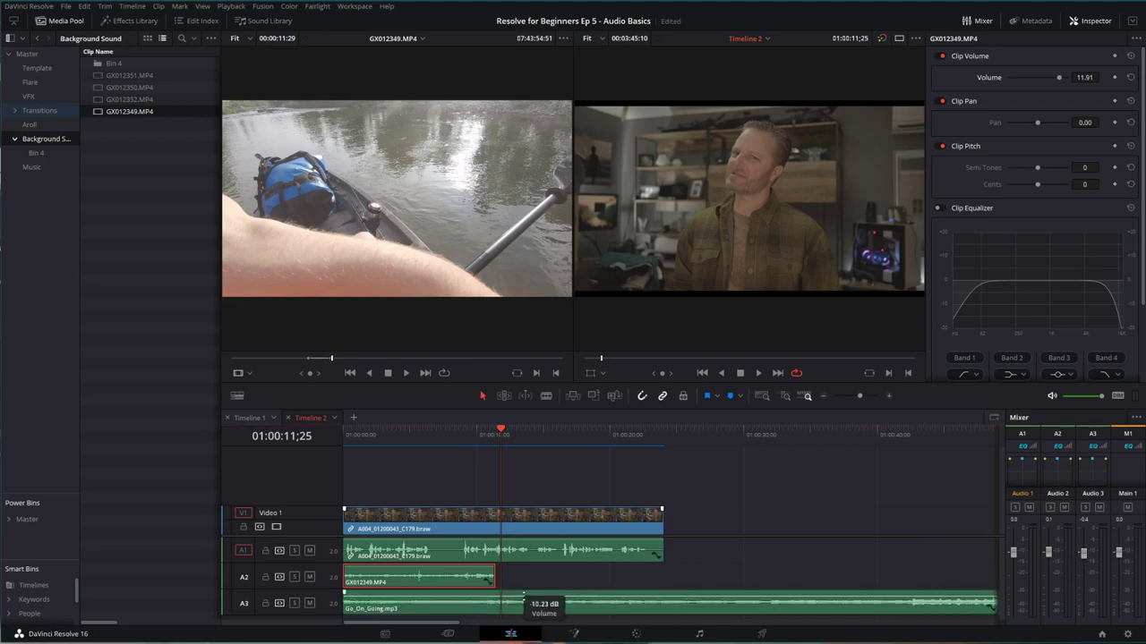
key("space")
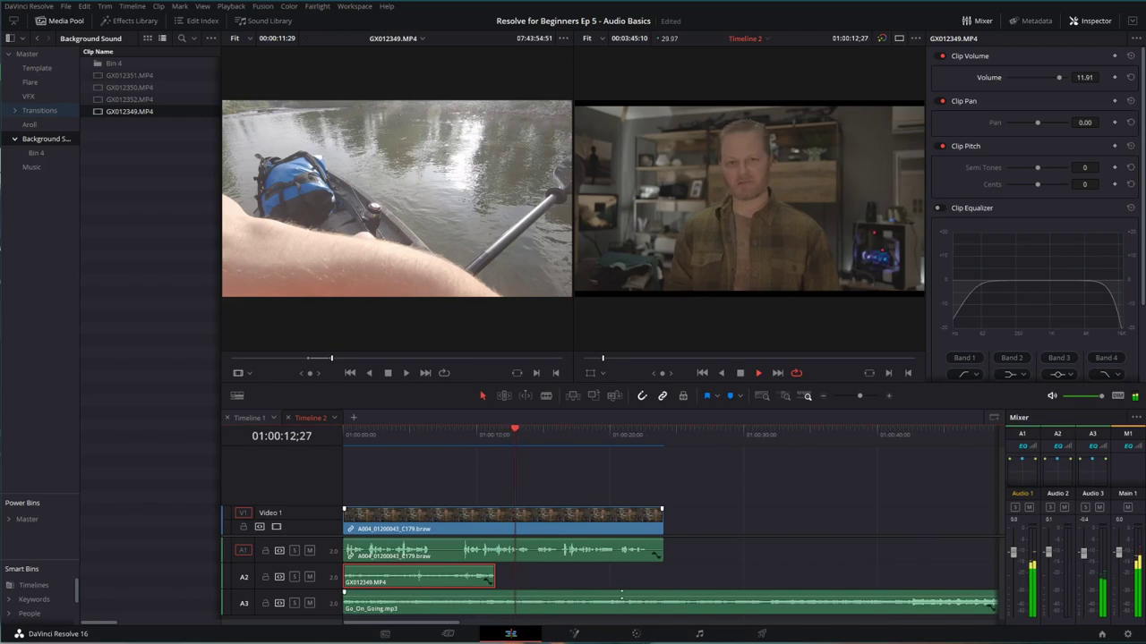
key("space")
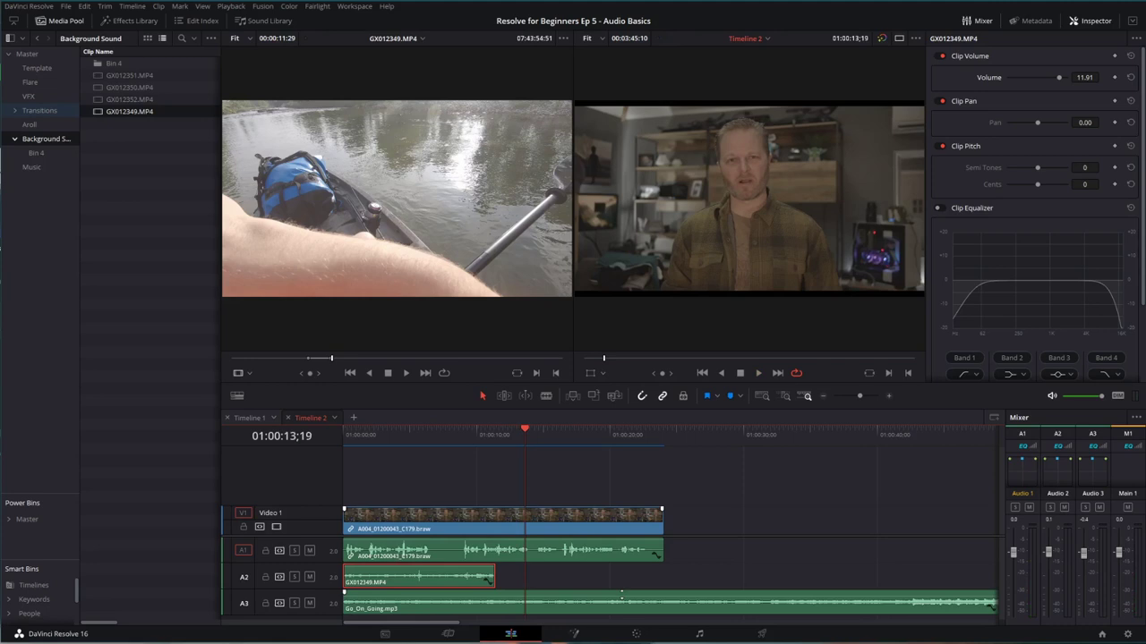
left_click(355, 435)
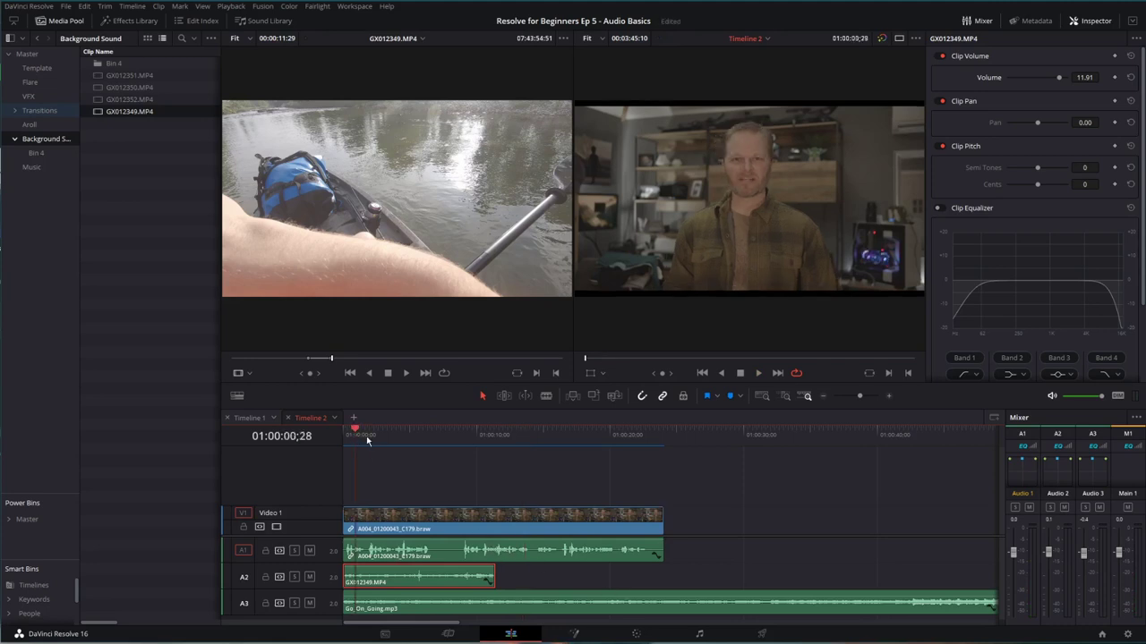
key("space")
key("space")
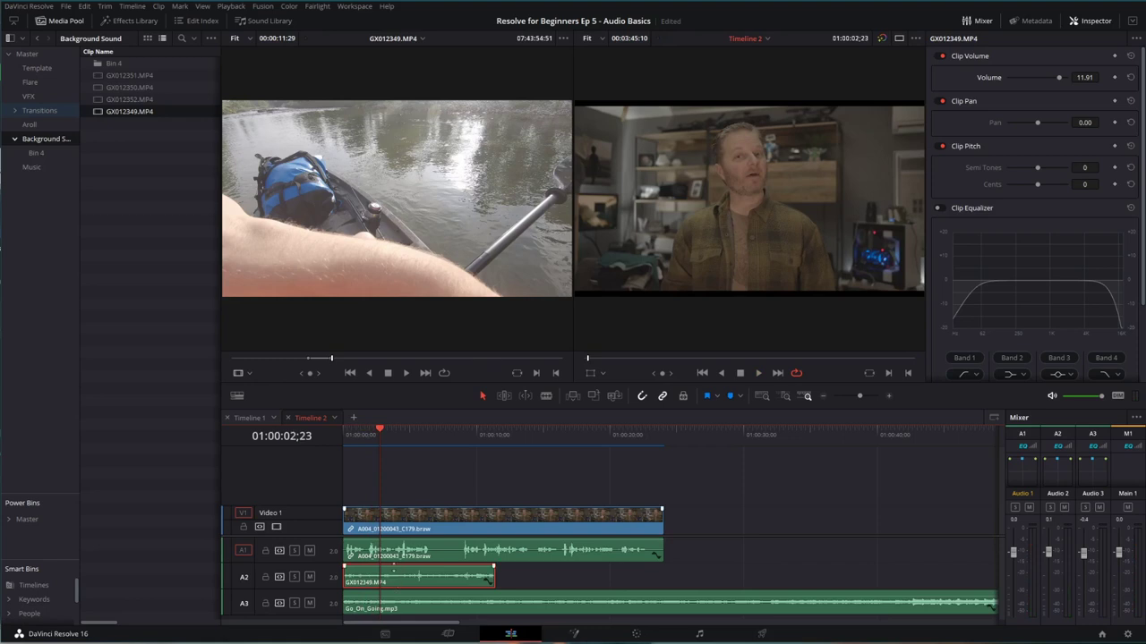
left_click_drag(394, 569, 394, 569)
Enable the Clip Equalizer on A004_01200043_C179.braw and solo track A1.
left_click(441, 558)
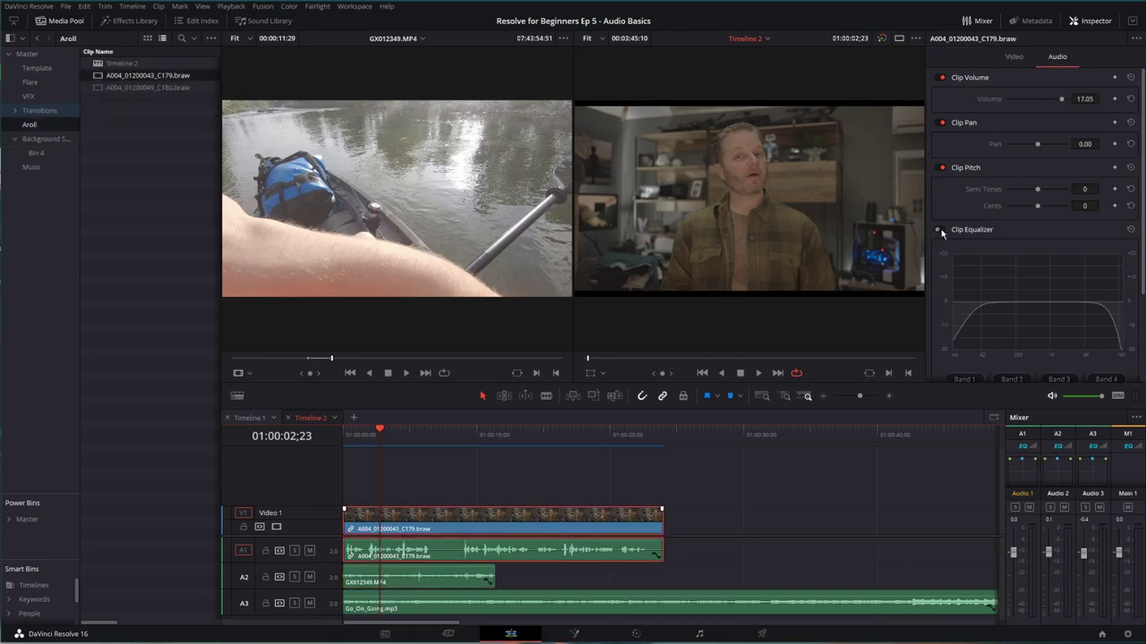
left_click(940, 230)
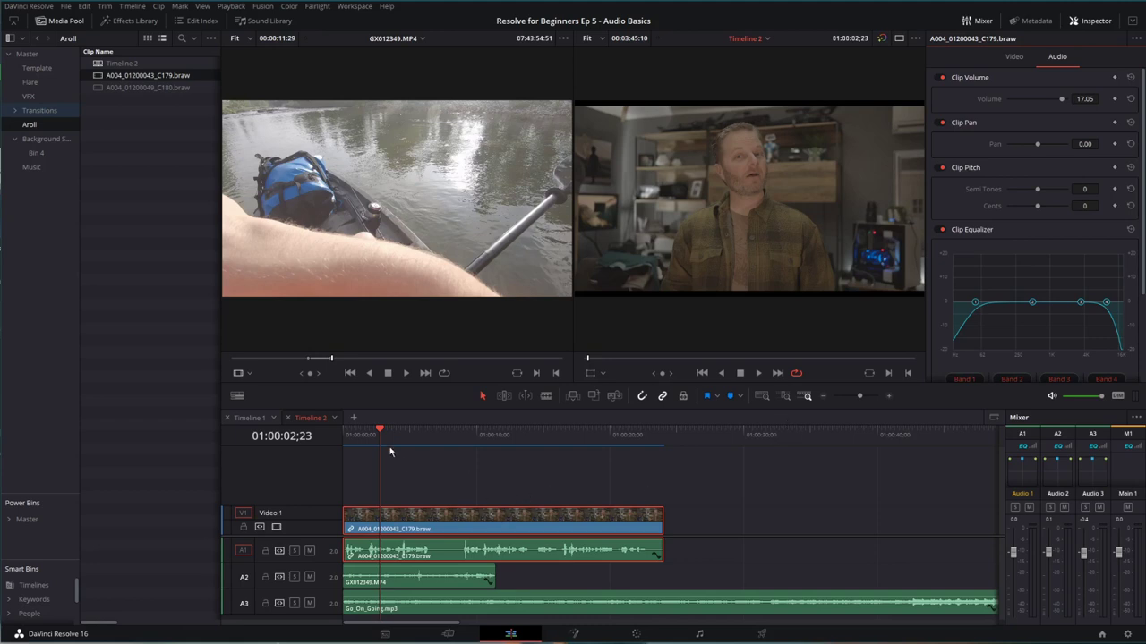
left_click(296, 551)
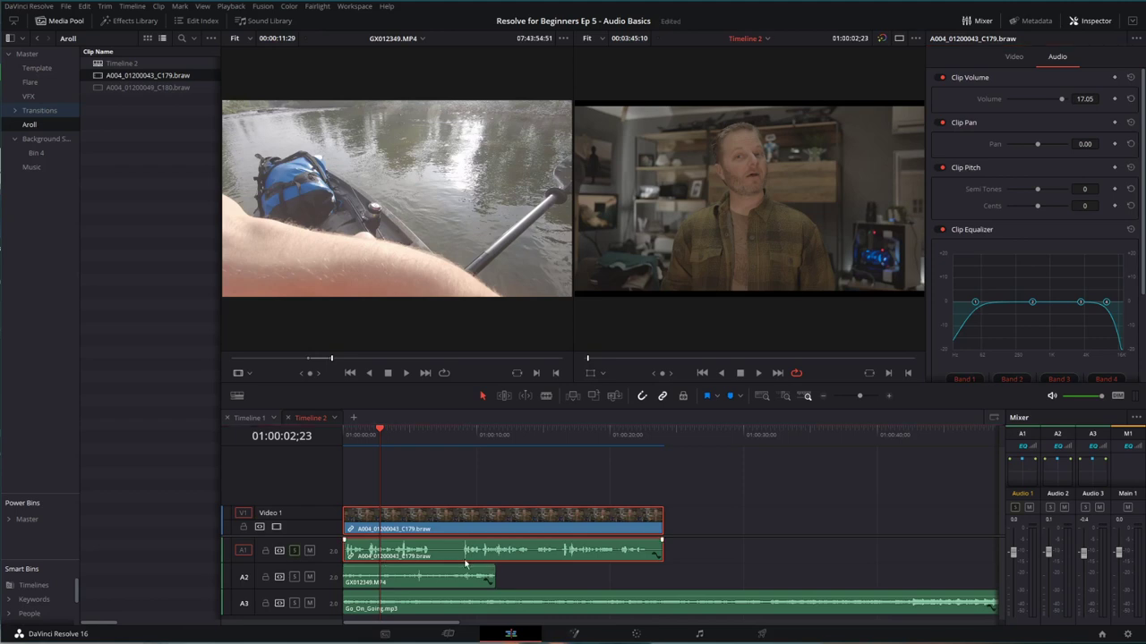
Audition the soloed A-roll from the start and around the five-to-six-second mark.
key("space")
key("space")
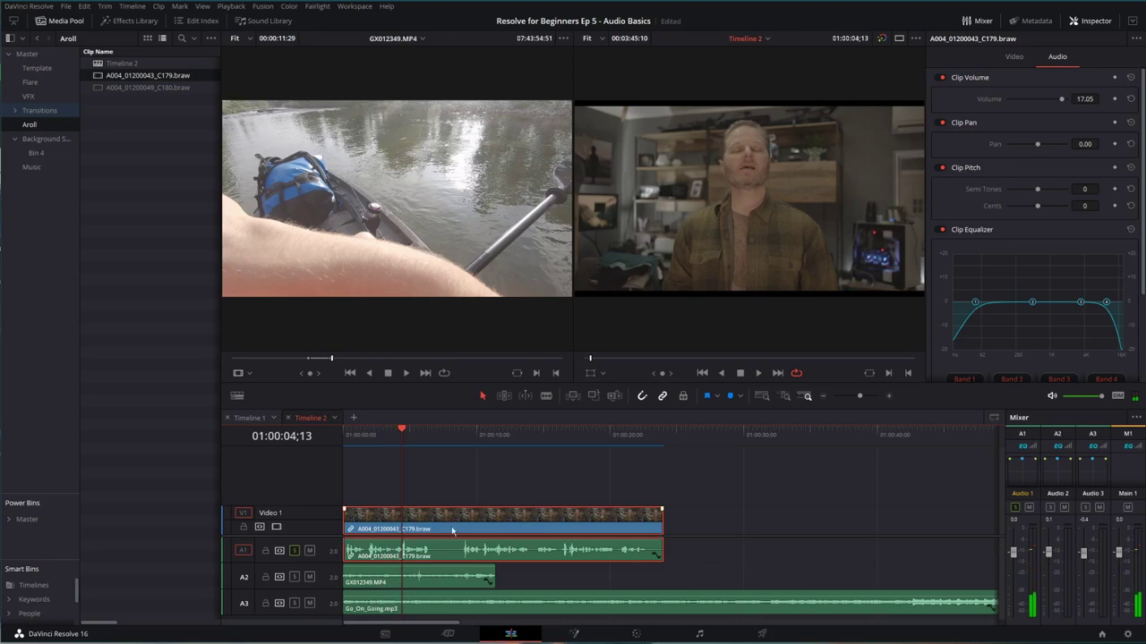
left_click(343, 434)
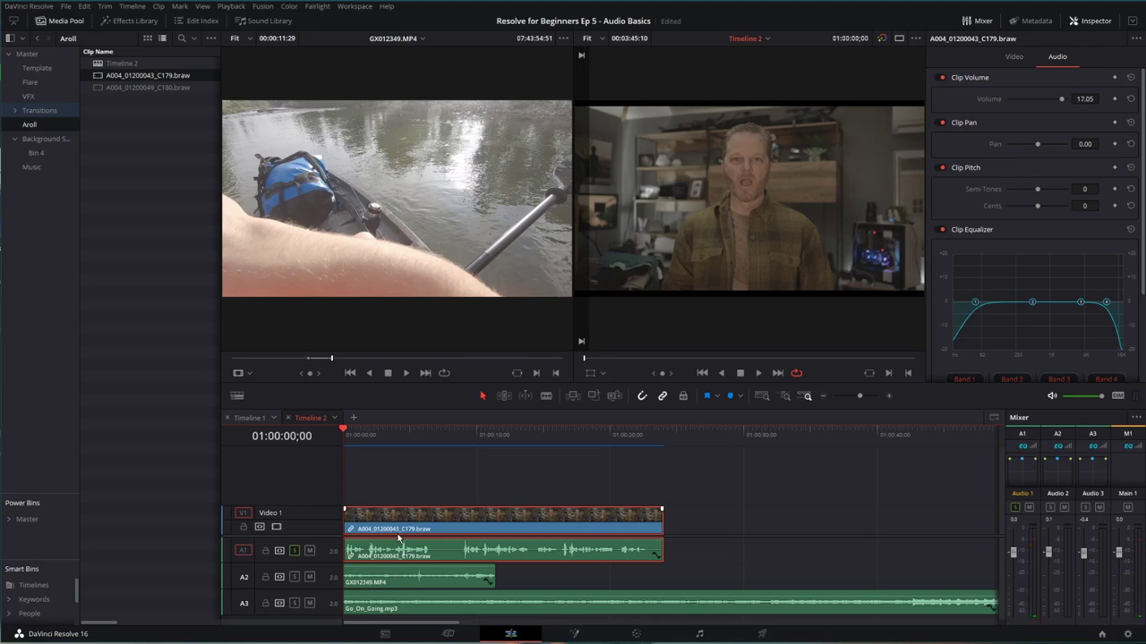
key("space")
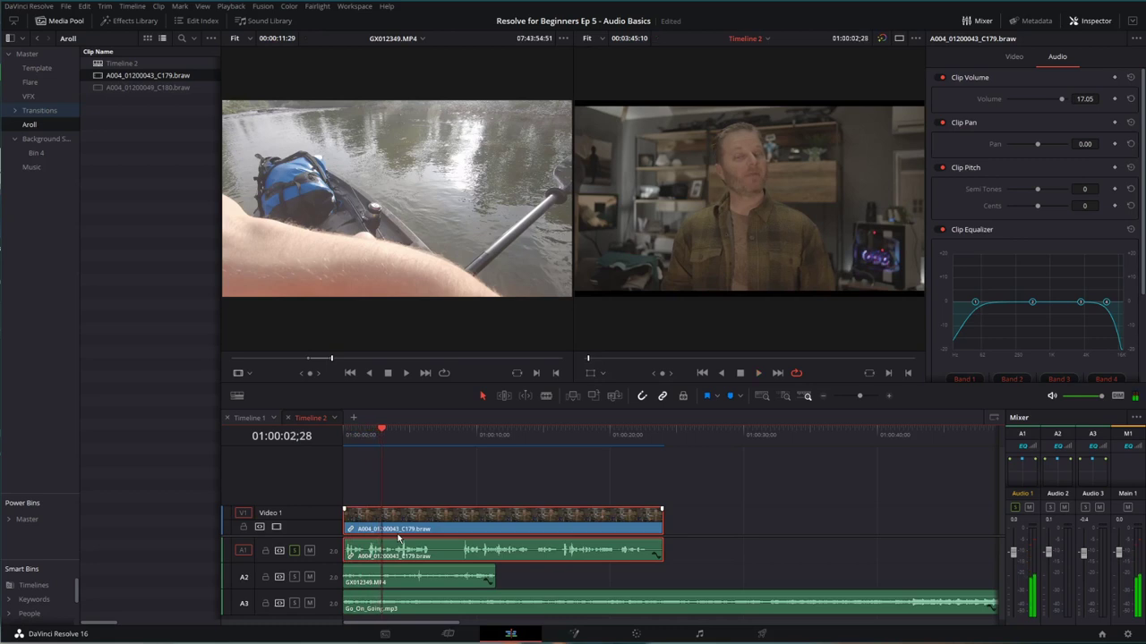
left_click(418, 427)
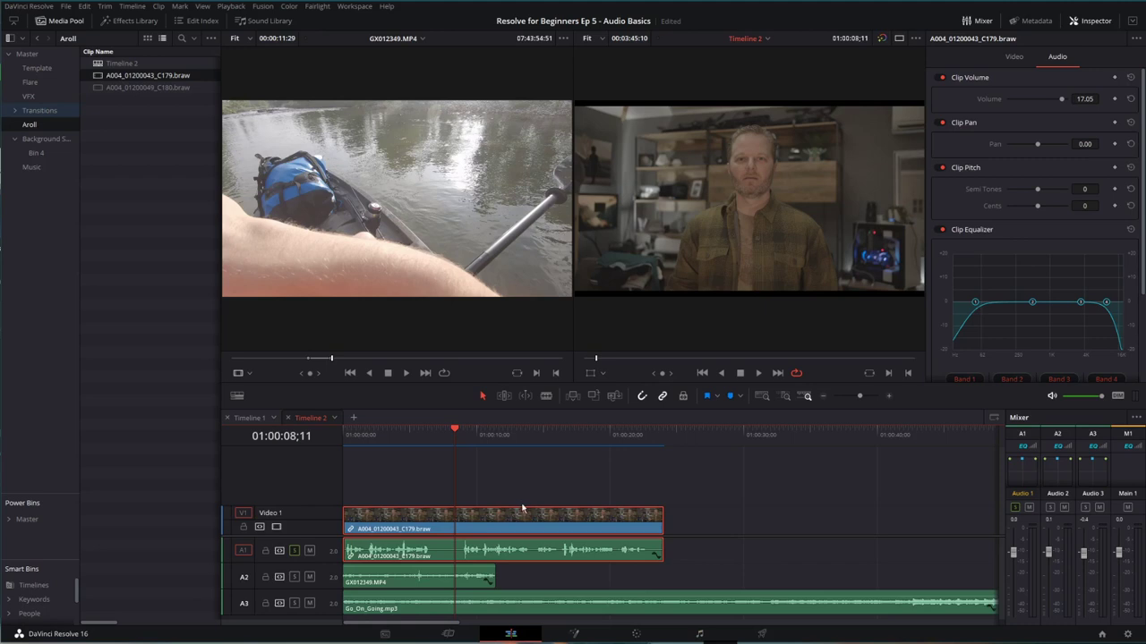
left_click_drag(421, 436, 435, 435)
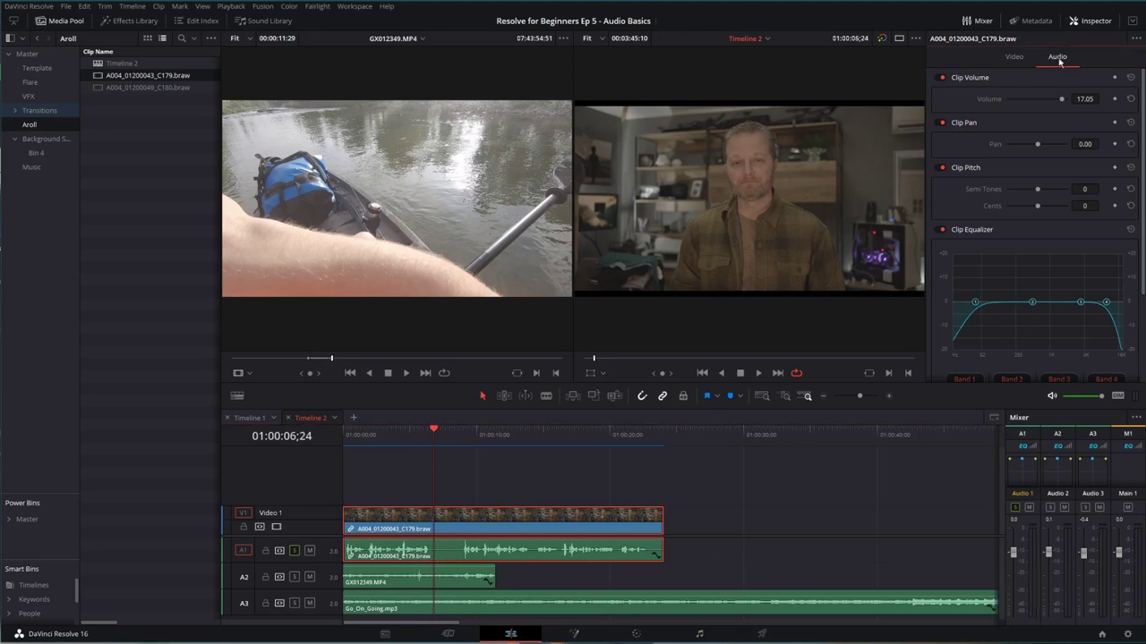
Move the high-frequency EQ band lower and reshape its slope, auditioning around five seconds.
left_click(942, 230)
left_click(1107, 304)
left_click_drag(1105, 306, 1078, 296)
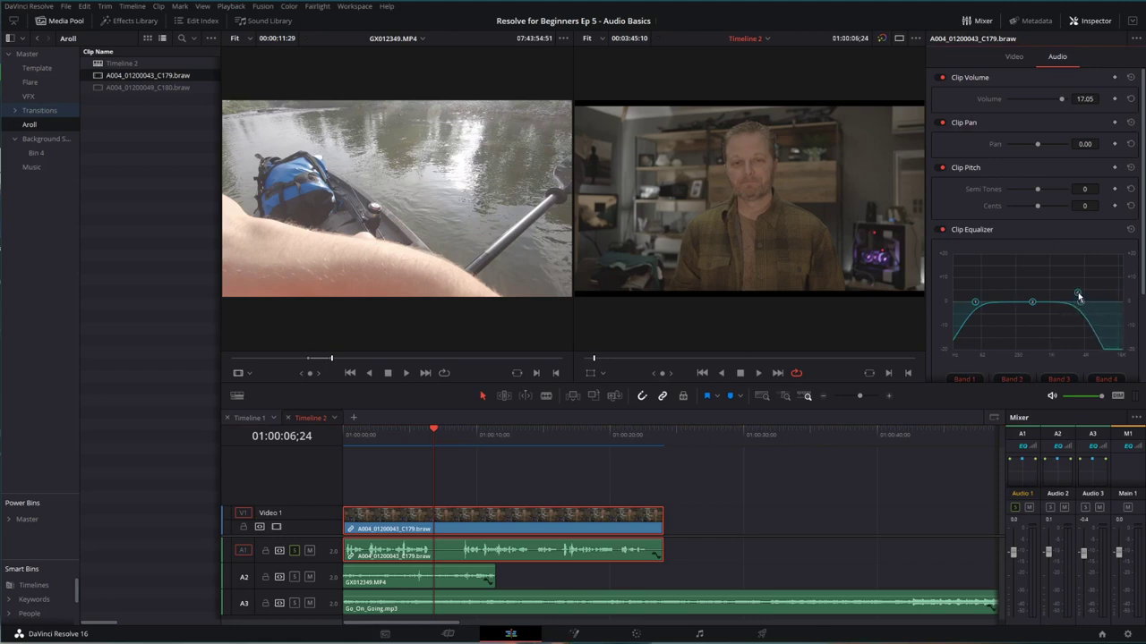
left_click(423, 433)
key("space")
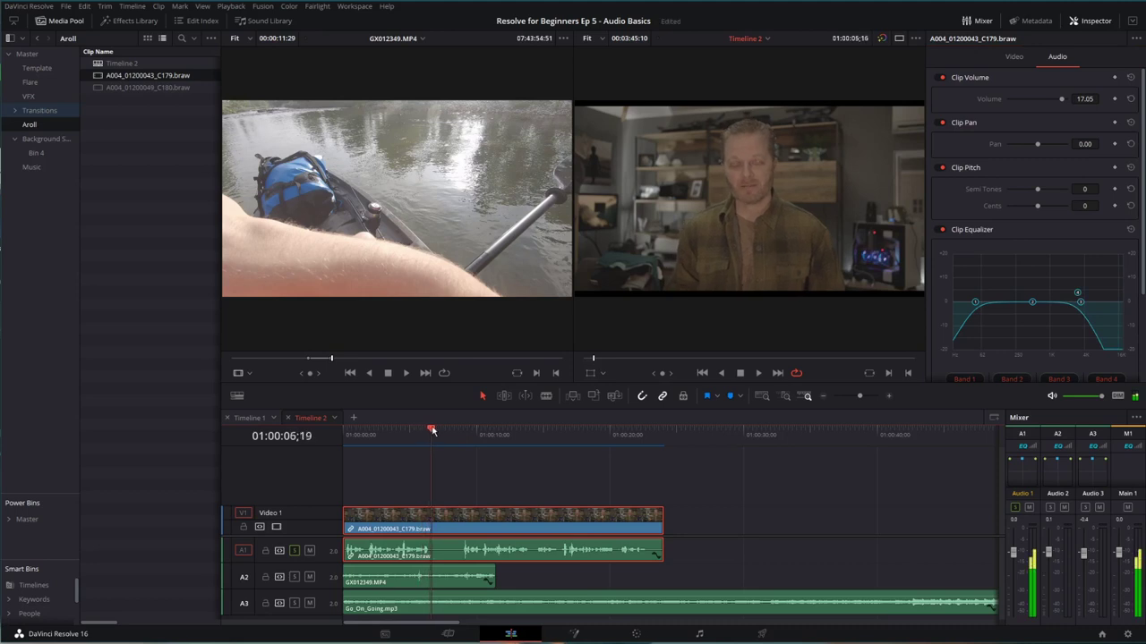
key("space")
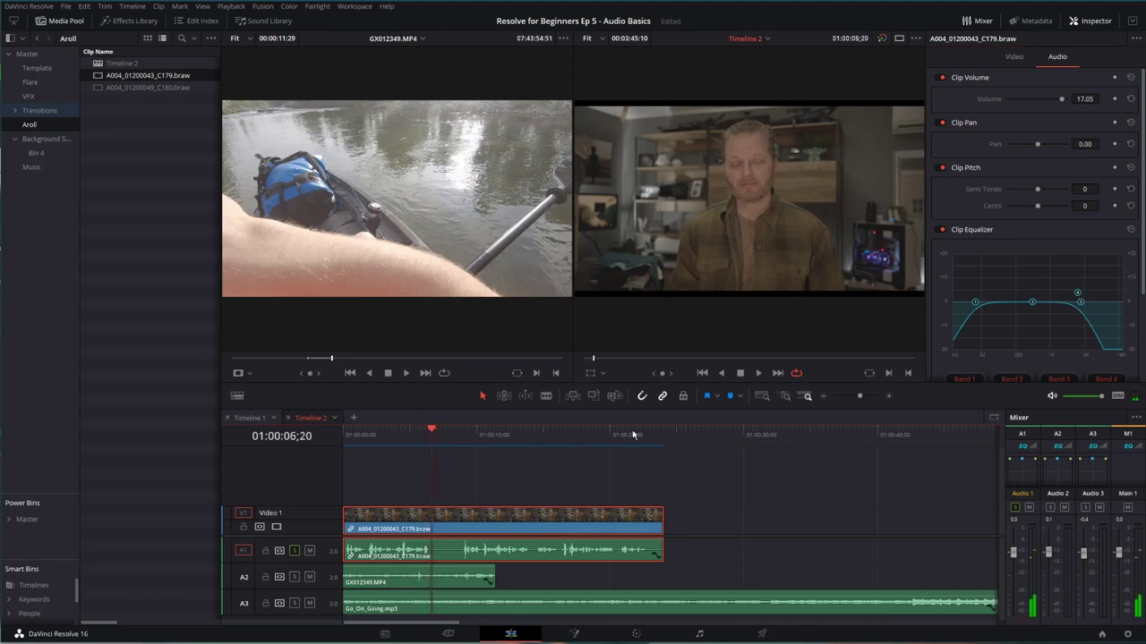
key("space")
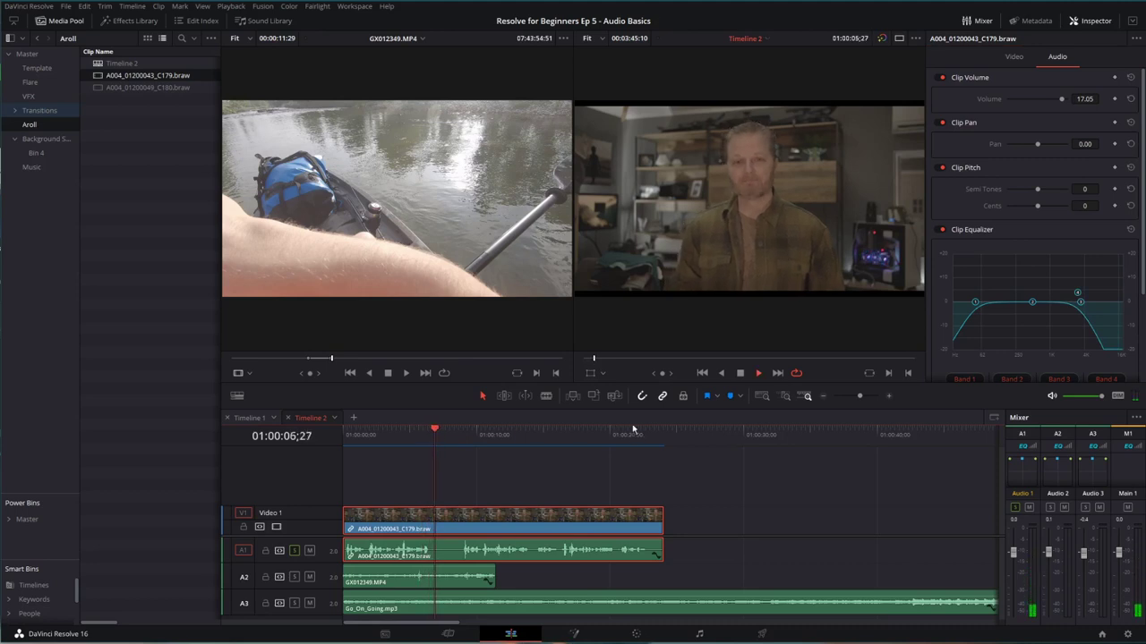
mouse_move(1078, 295)
left_mouse_down()
mouse_move(1094, 297)
mouse_move(1091, 289)
left_mouse_up()
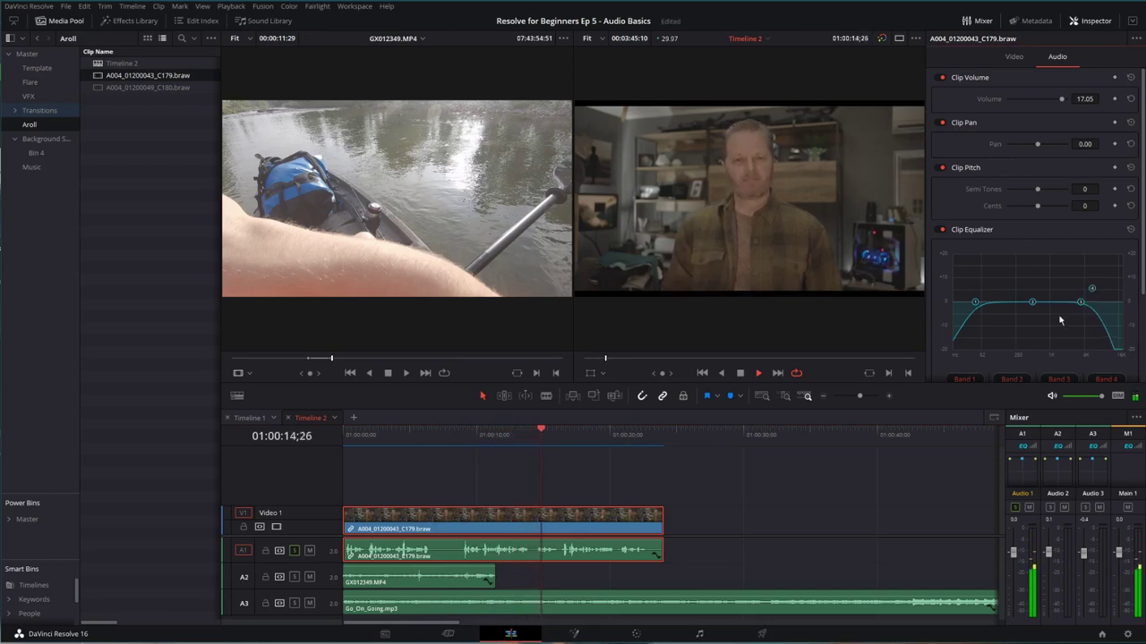
left_click_drag(1091, 289, 1087, 292)
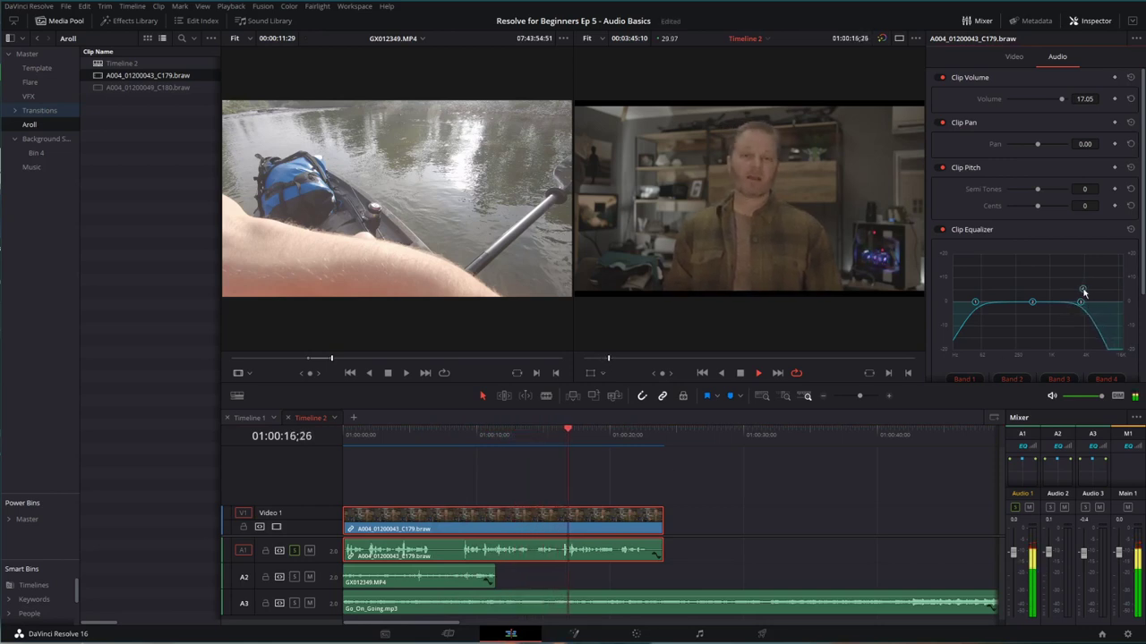
Raise the low-cut frequency to thin the low end, audition it, then switch the equalizer off.
left_click(436, 434)
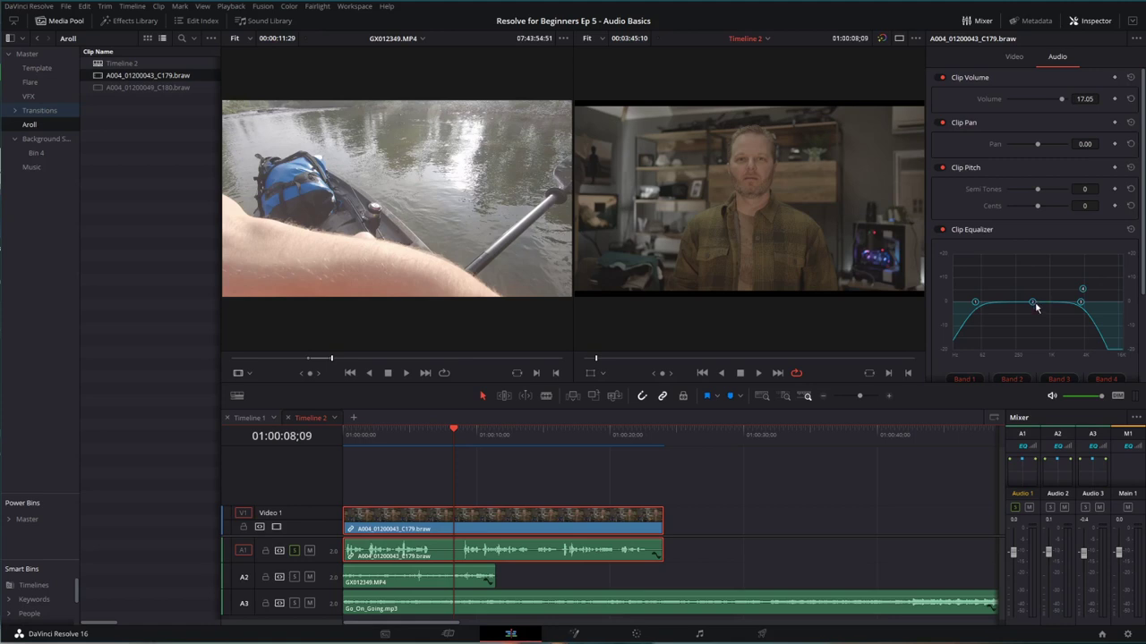
left_click(432, 434)
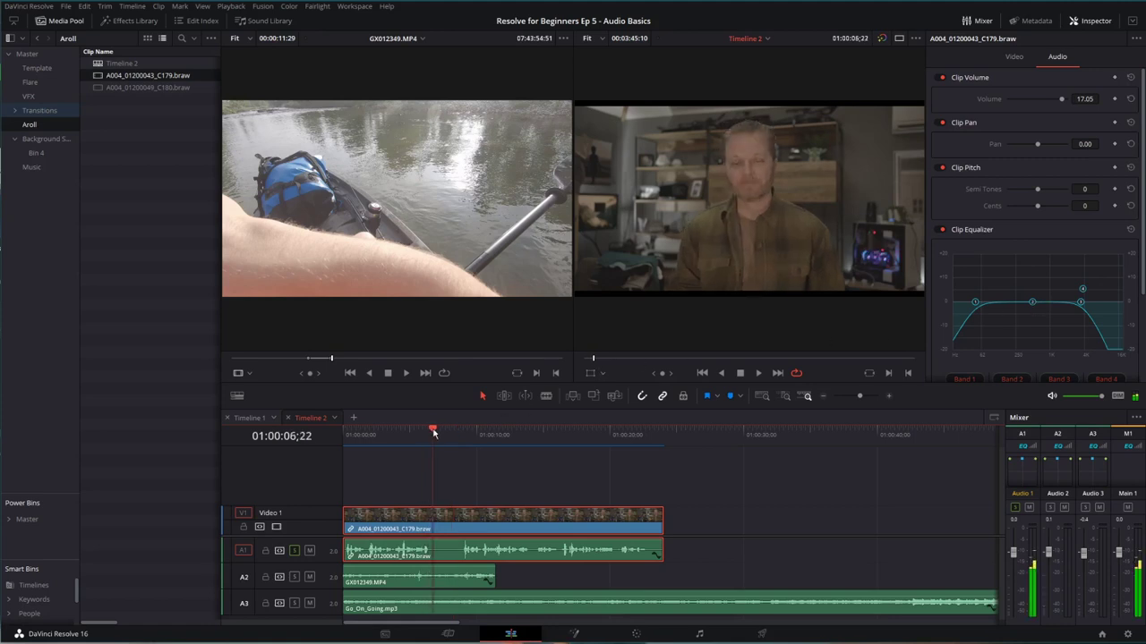
key("space")
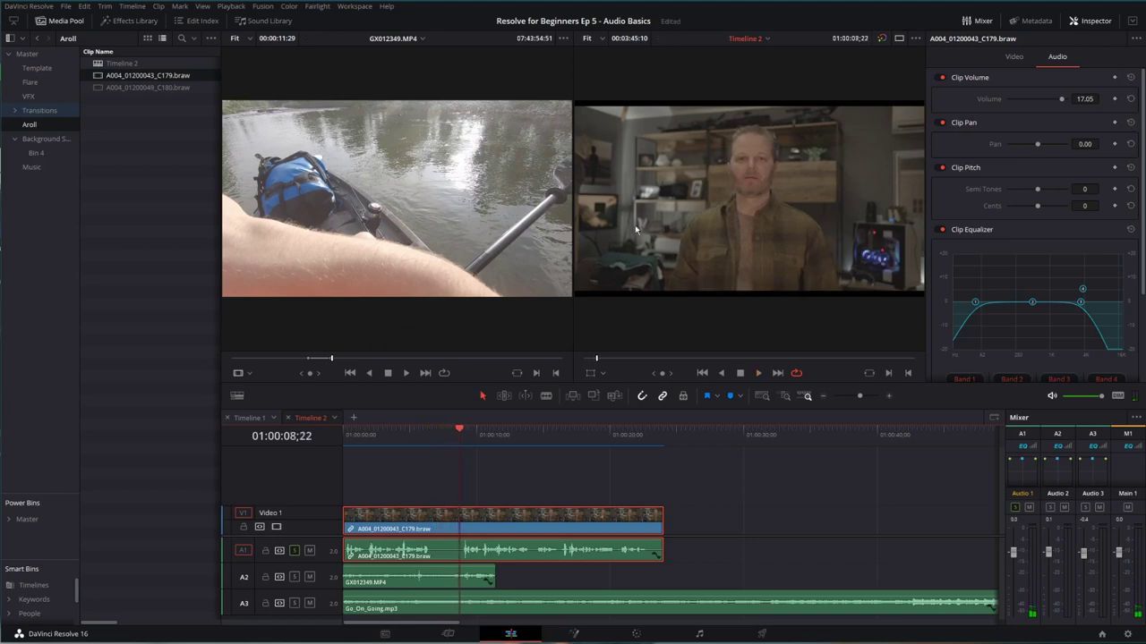
left_click_drag(975, 304, 993, 304)
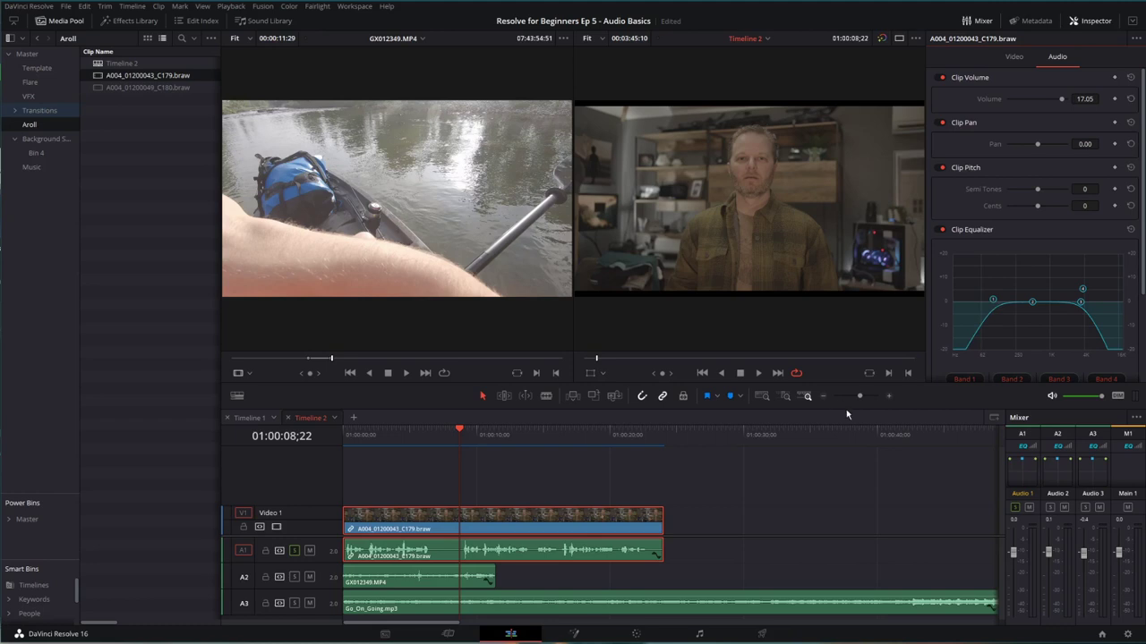
key("space")
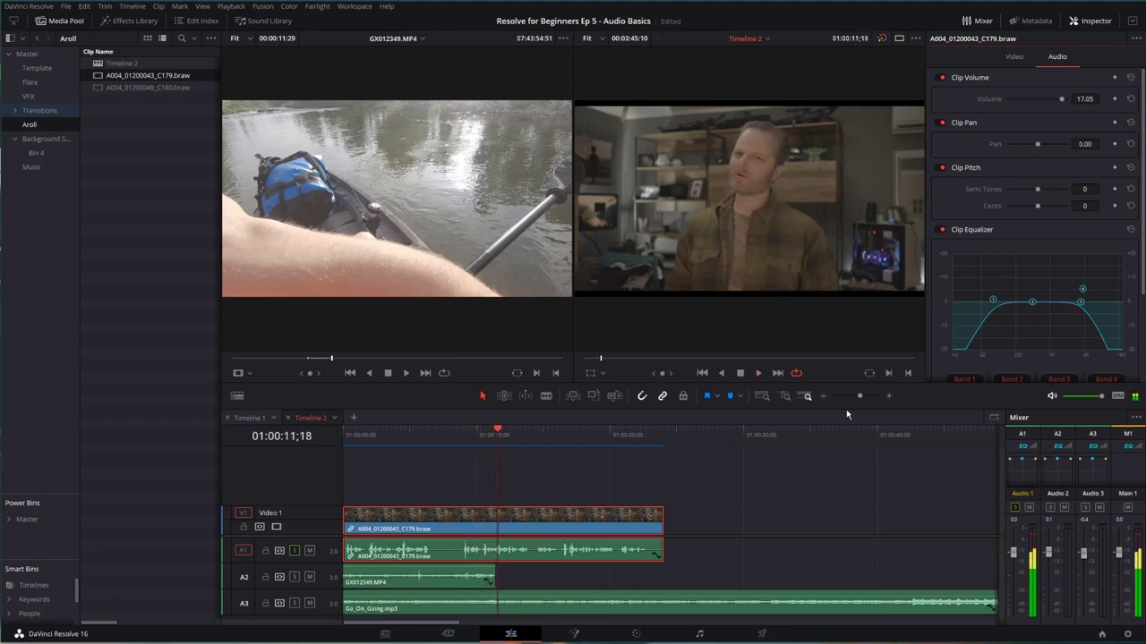
left_click(940, 230)
A/B the A-roll EQ during playback, leave it enabled, and save the project with Ctrl+S.
left_click(939, 230)
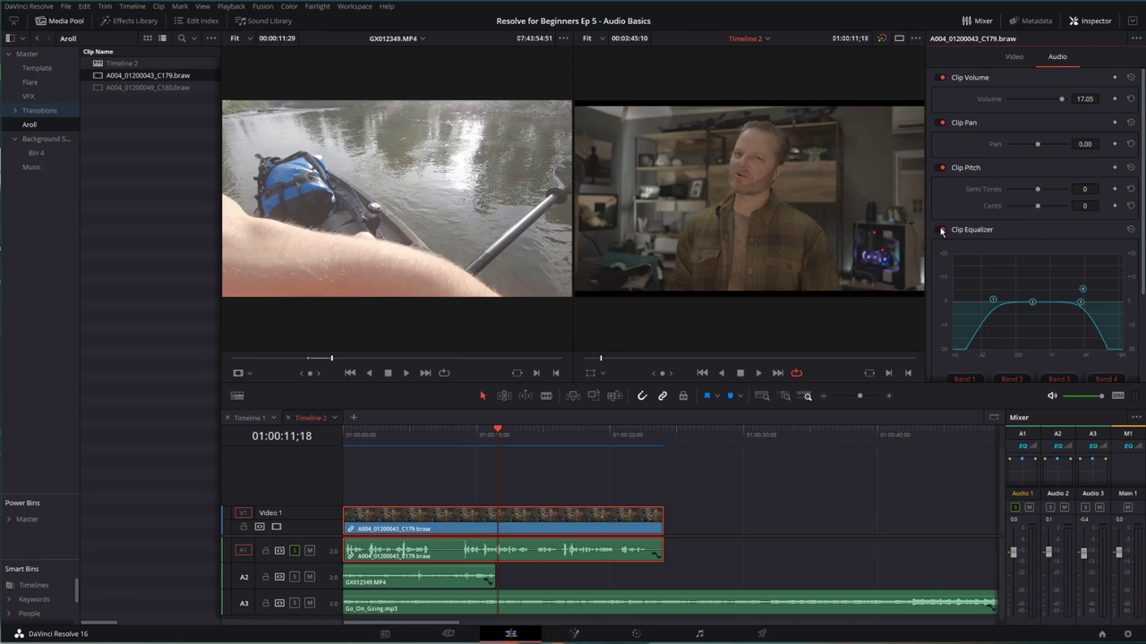
left_click(941, 230)
key("space")
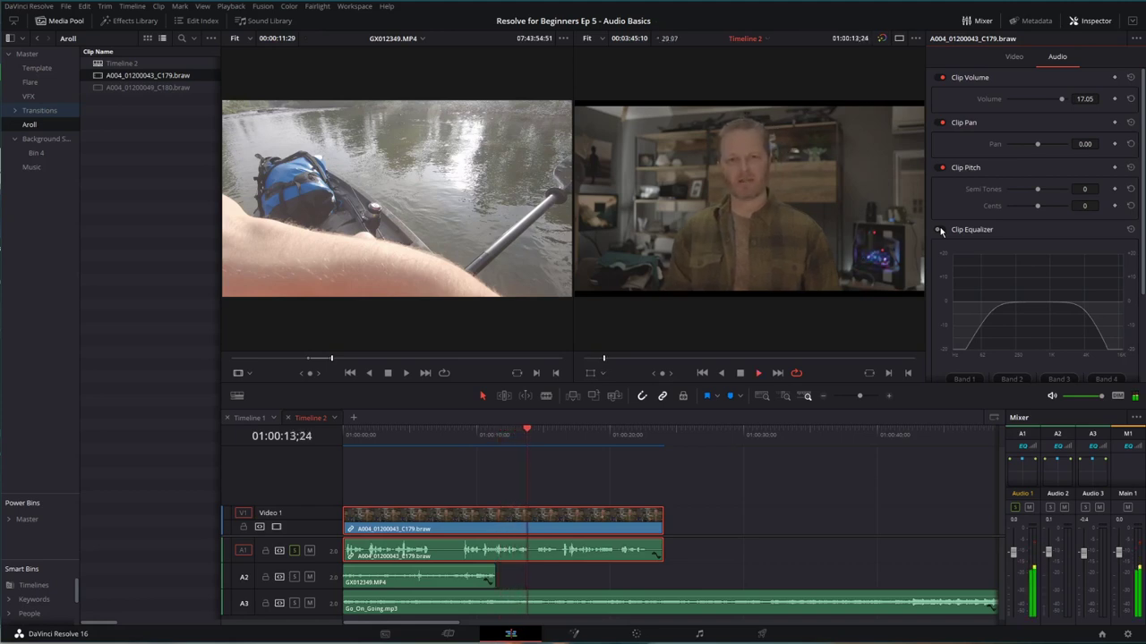
left_click(939, 231)
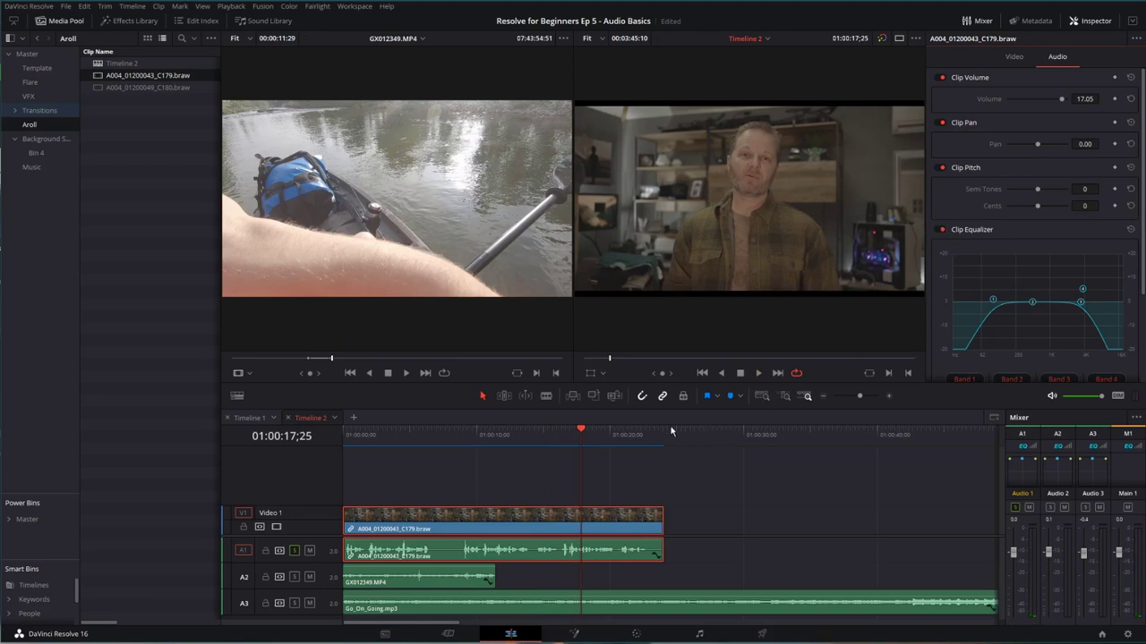
key("ctrl+s")
left_click_drag(580, 430, 338, 438)
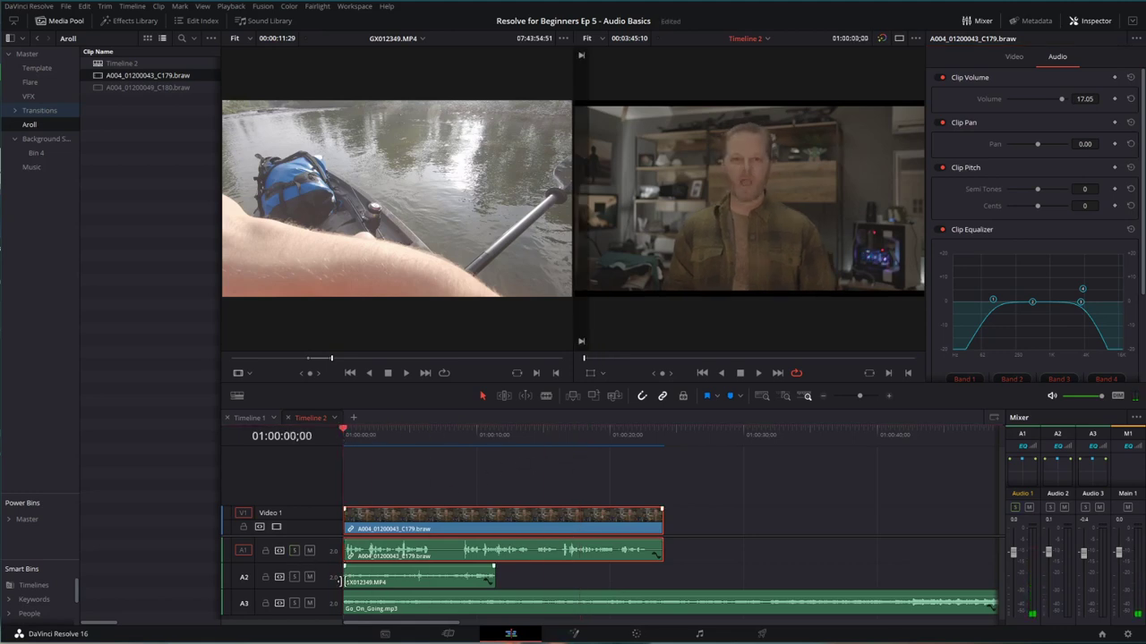
Mute A1 and lower the Go_On_Going.mp3 music clip on A3 to -10.23 dB.
left_click(310, 550)
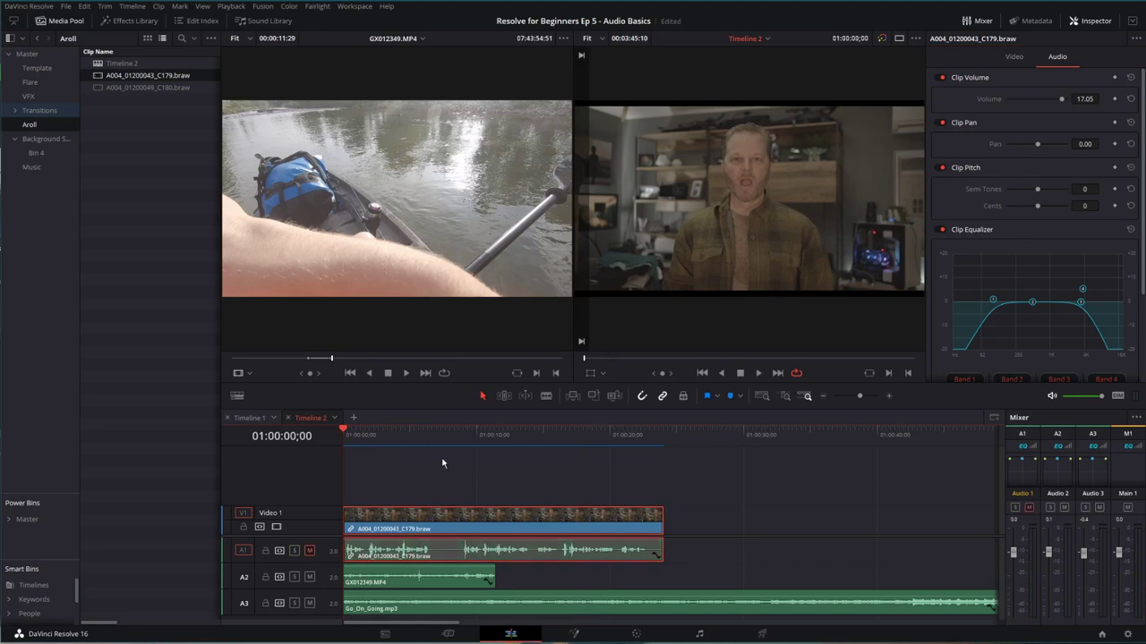
key("space")
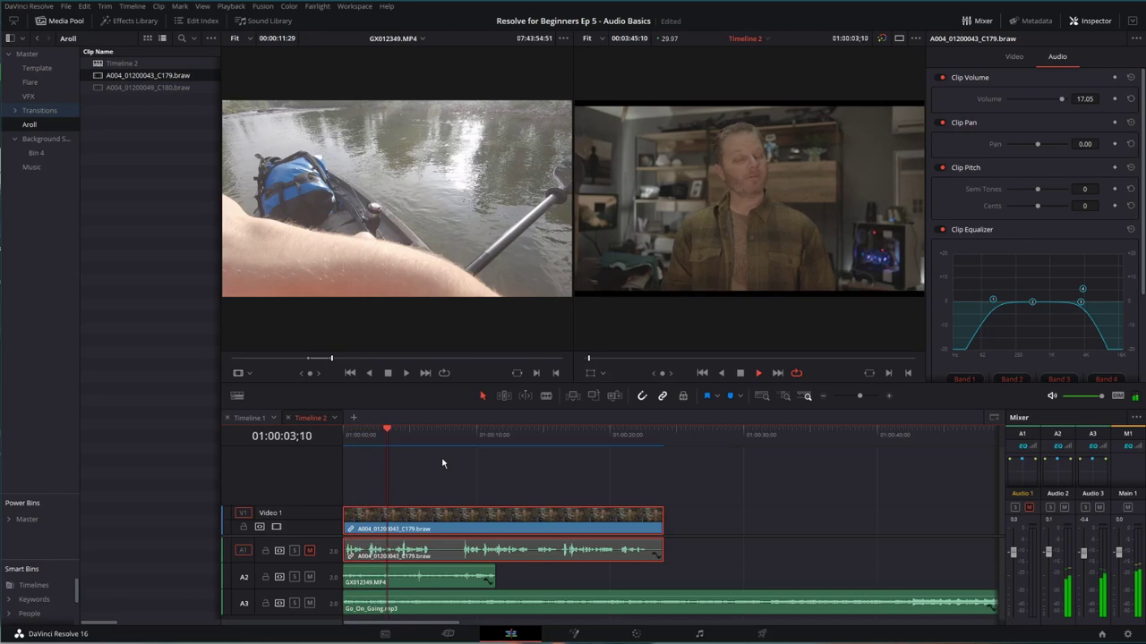
key("space")
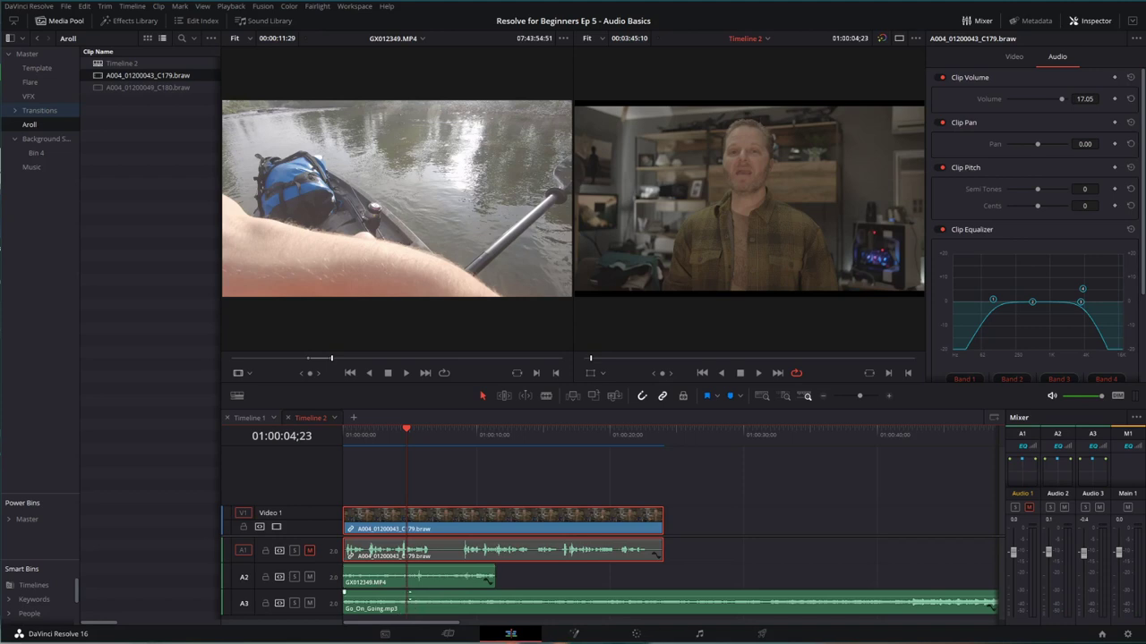
left_click_drag(409, 593, 409, 598)
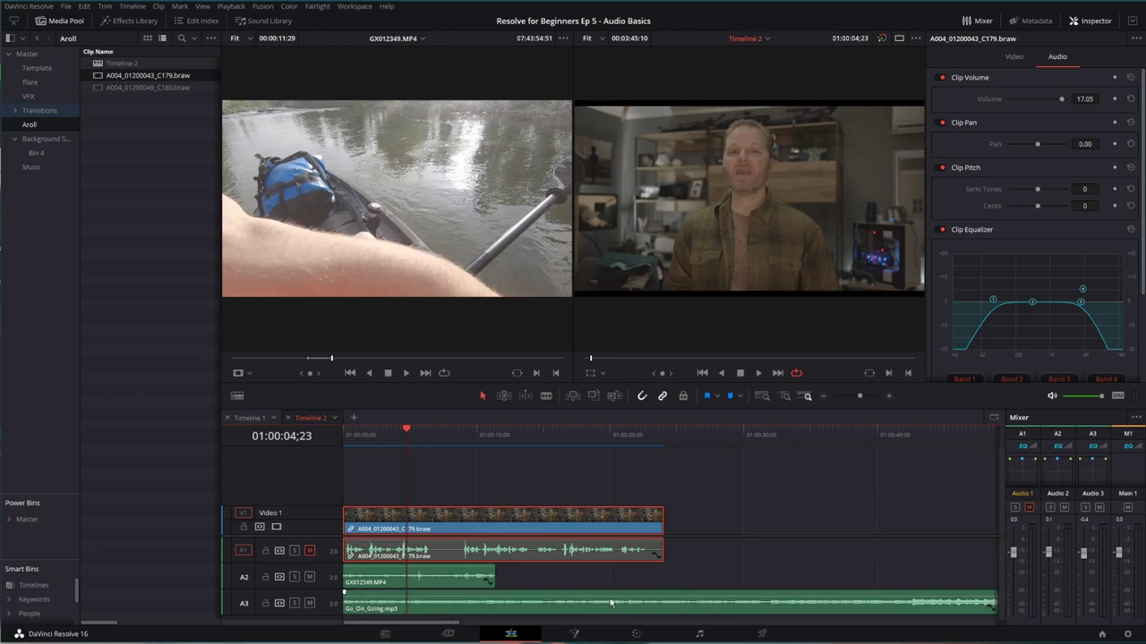
Unmute A1 and drop the GX012349.MP4 ambience on A2 to 1.68 dB, checking the balance.
left_click(309, 551)
key("Home")
key("space")
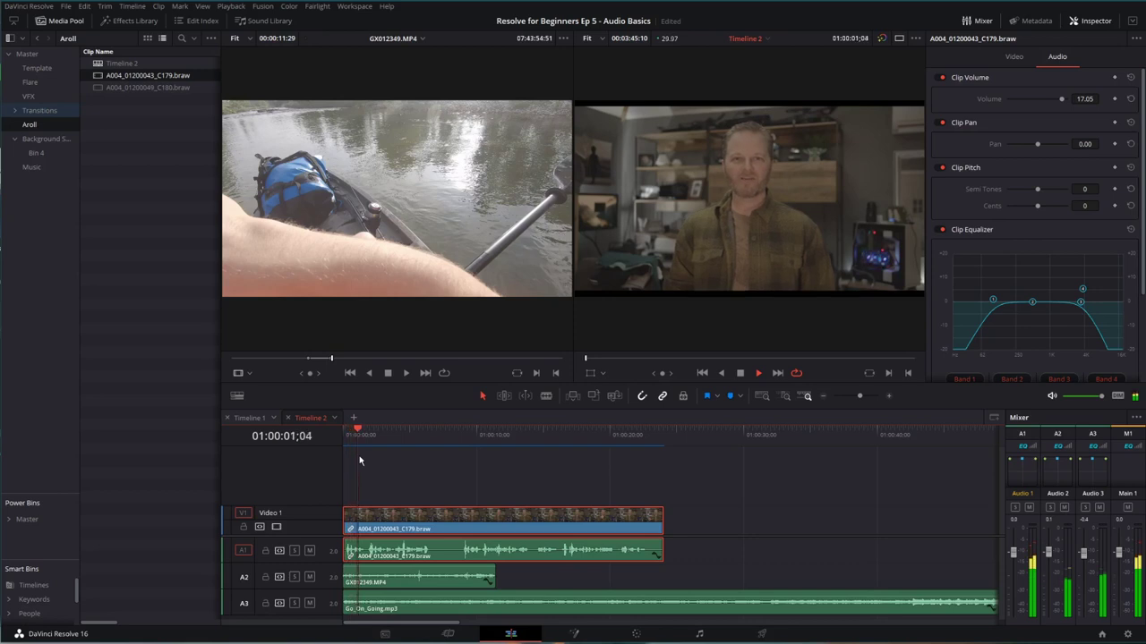
key("space")
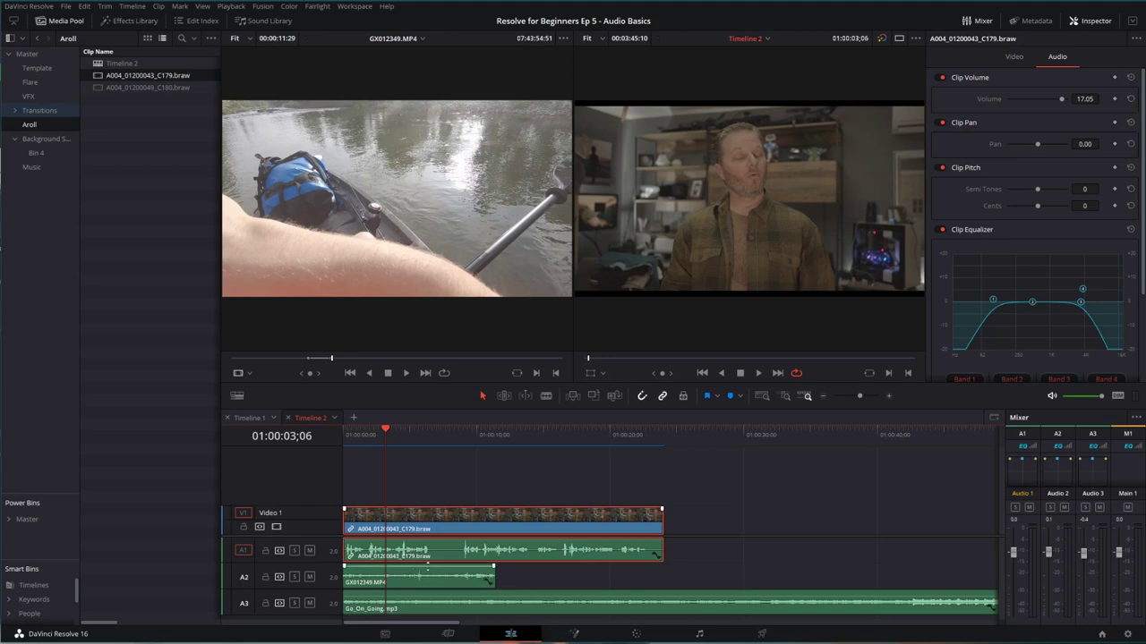
left_click_drag(428, 566, 441, 600)
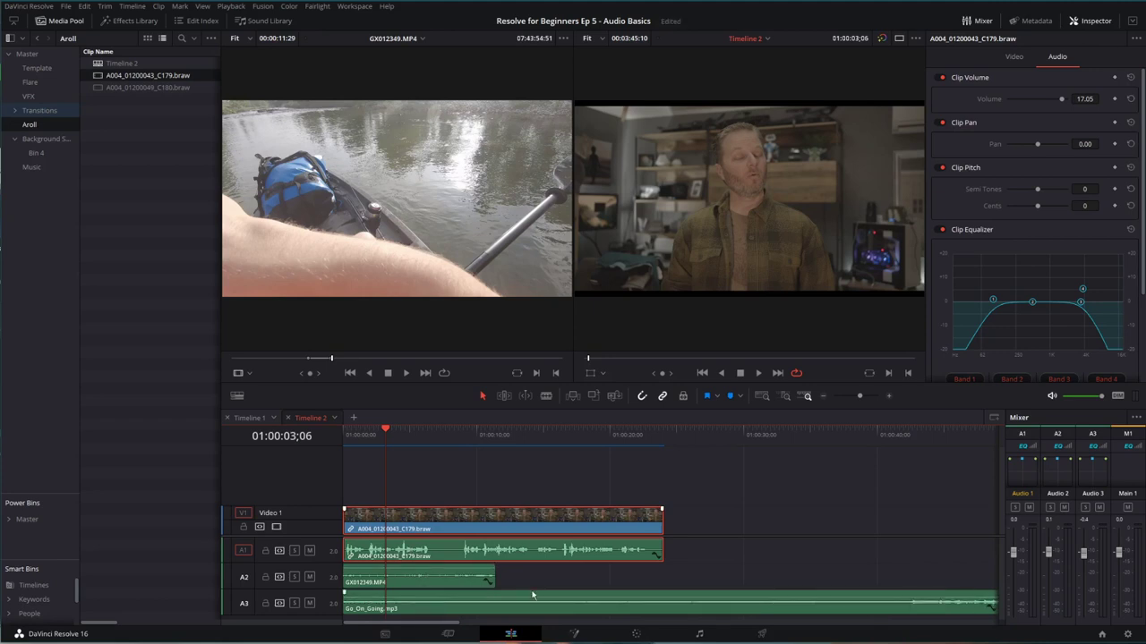
key("space")
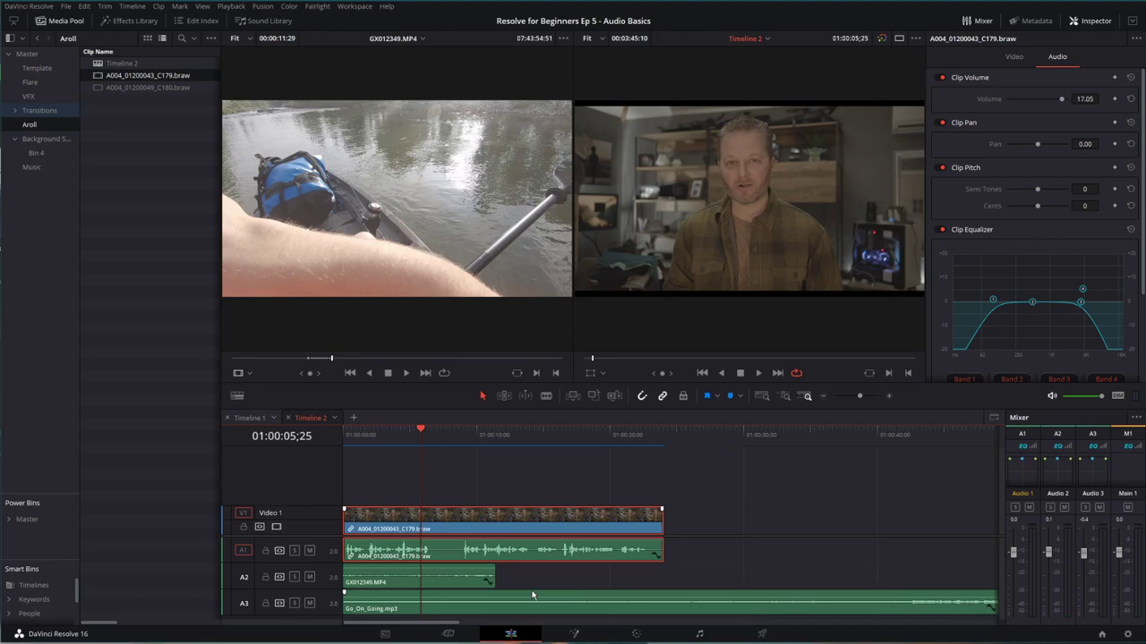
left_click(373, 579)
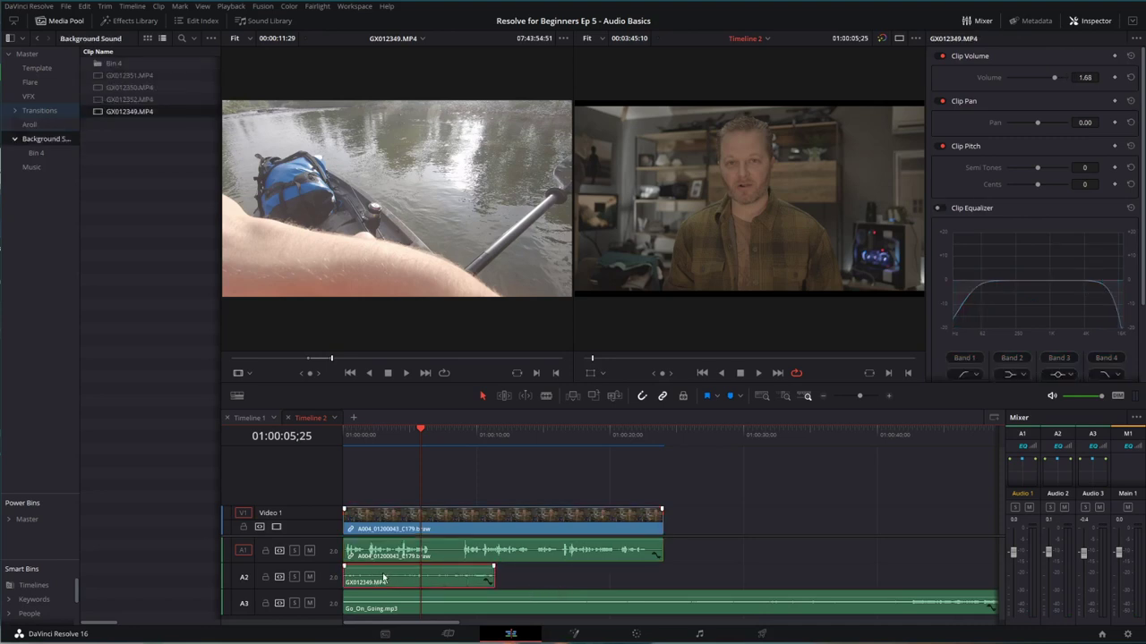
Enable the GX012349.MP4 equalizer and set Band 3 to a -19.5 dB notch at 699 Hz, Q 1.2.
left_click(943, 209)
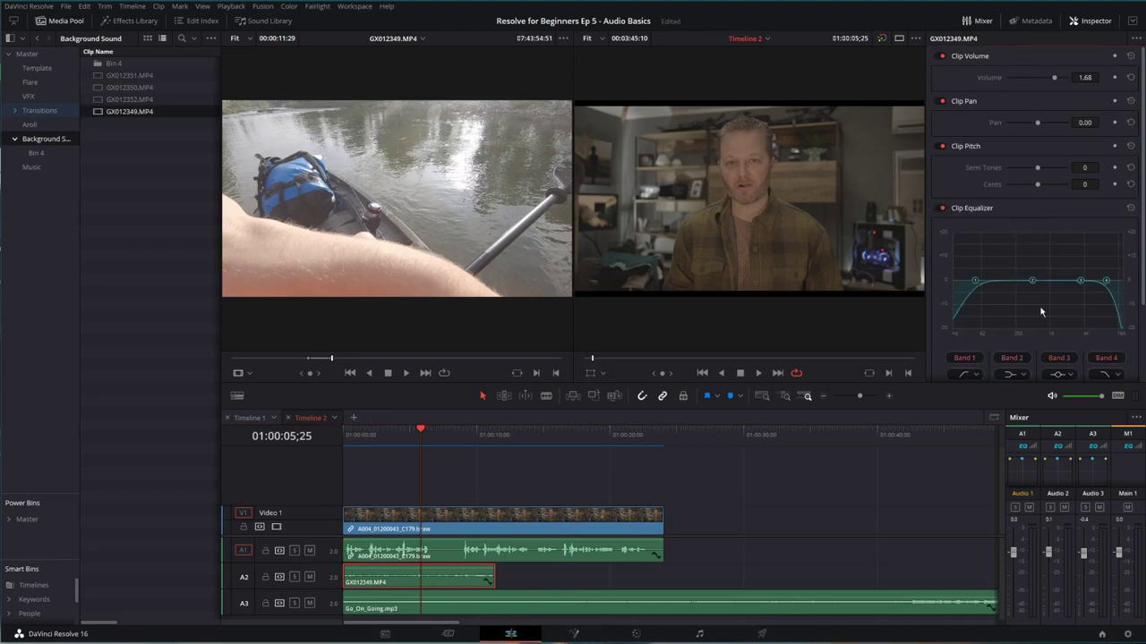
left_click_drag(1032, 281, 1010, 285)
left_click_drag(1084, 285, 1040, 285)
left_click_drag(1040, 283, 1034, 324)
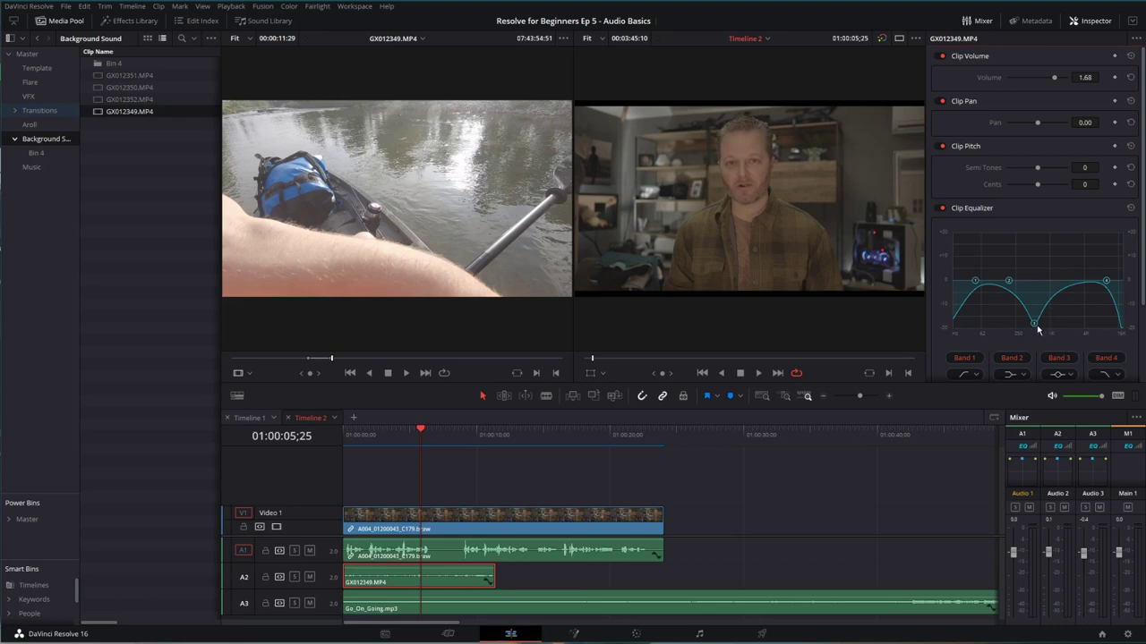
left_click_drag(1035, 328, 1040, 331)
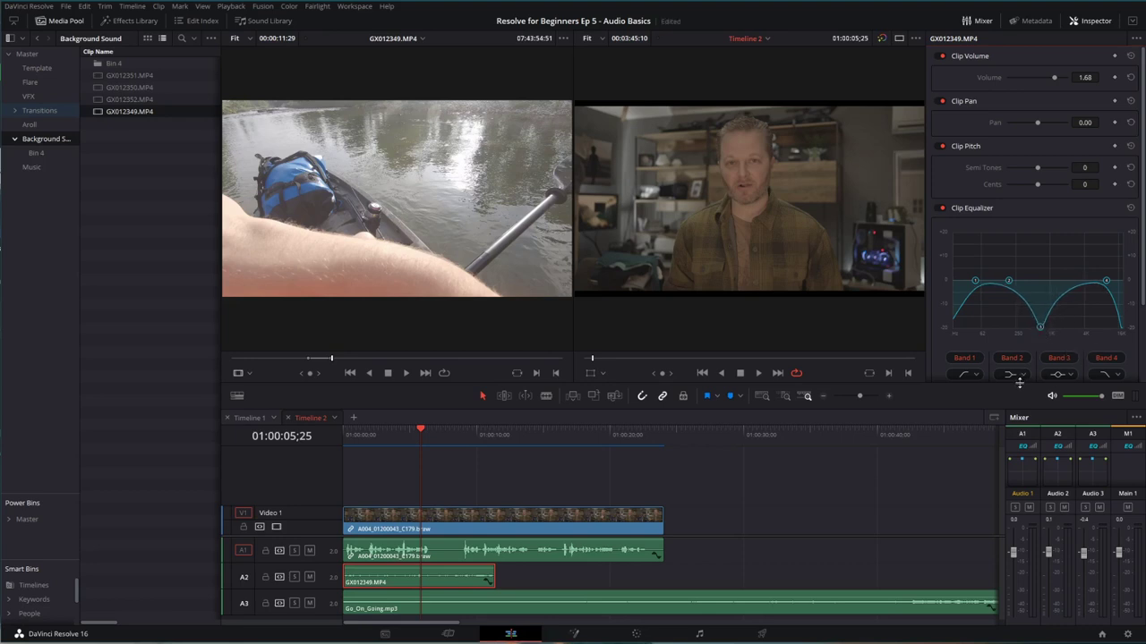
left_click_drag(1021, 383, 1023, 453)
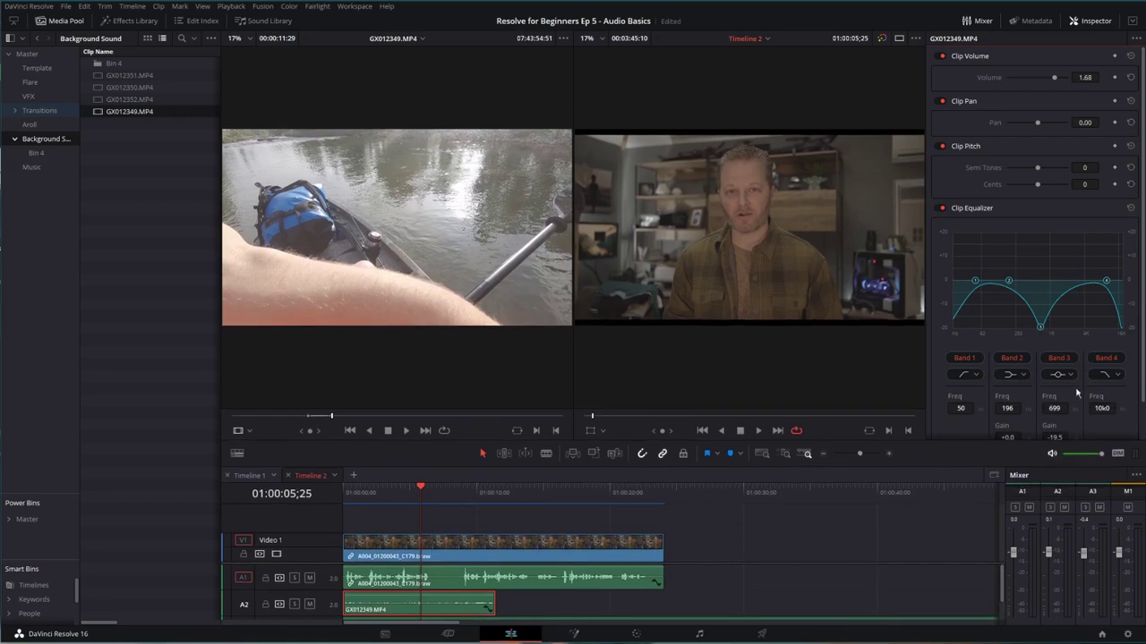
left_click(1133, 21)
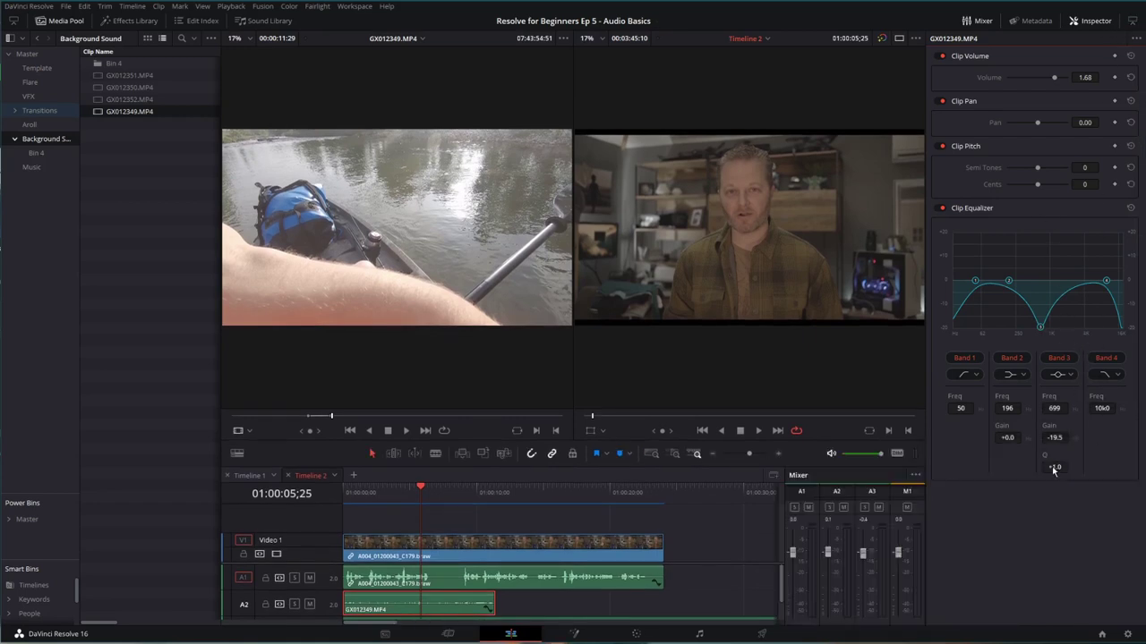
mouse_move(1051, 466)
left_mouse_down()
mouse_move(1044, 461)
mouse_move(1054, 469)
left_mouse_up()
key("space")
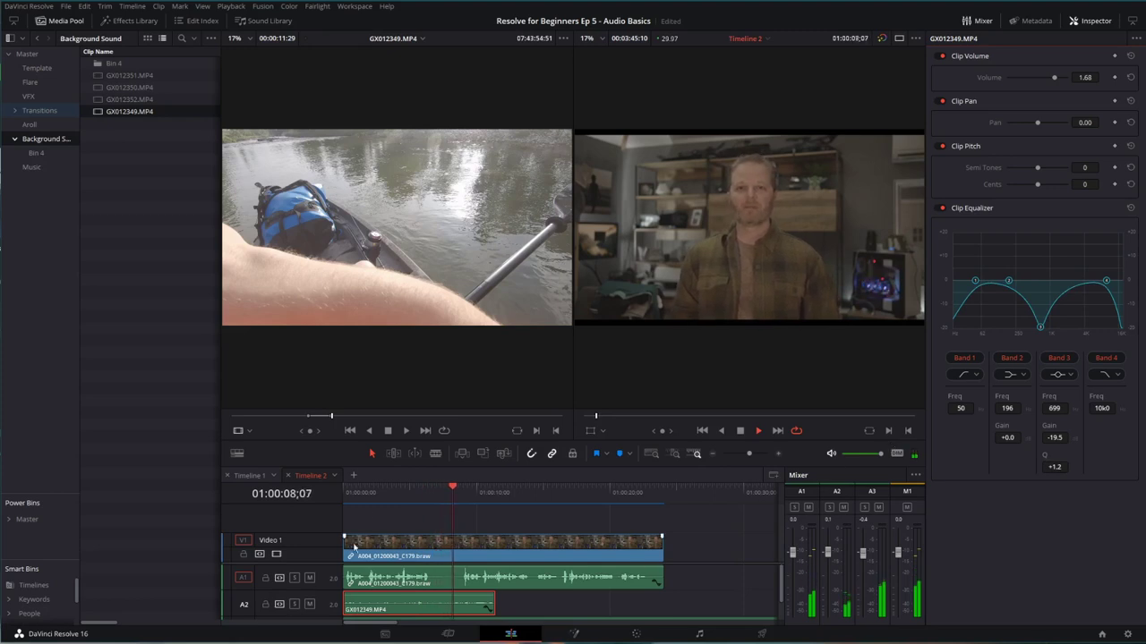
Replay from the start and mute the A3 music track to hear voice against the equalized ambience.
key("Home")
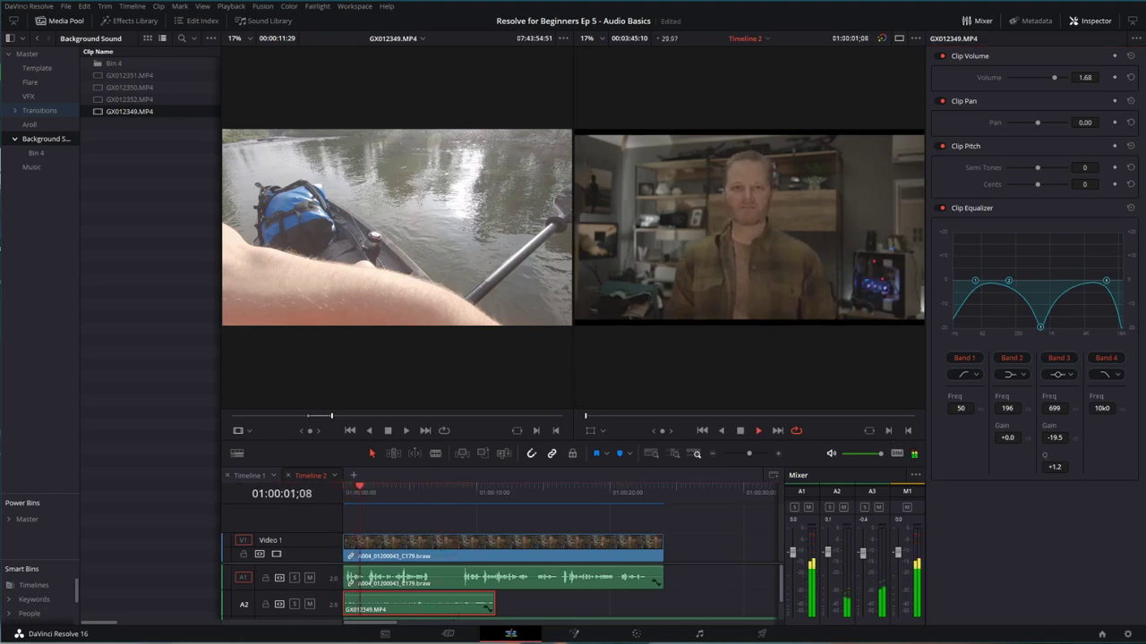
scroll(309, 586, "down", 2)
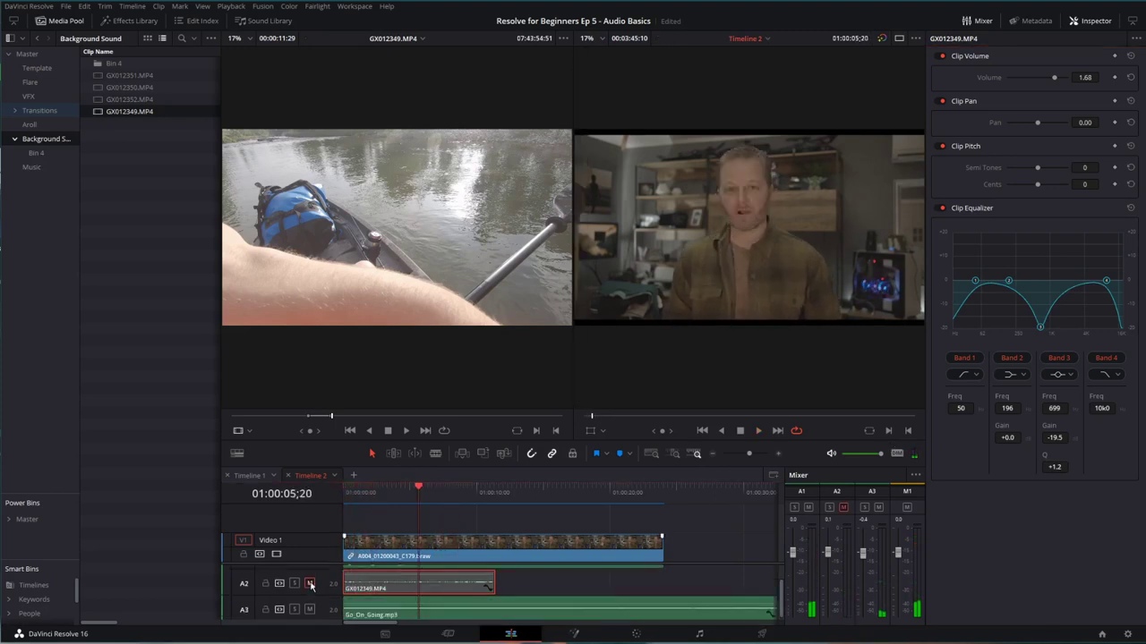
left_click(309, 609)
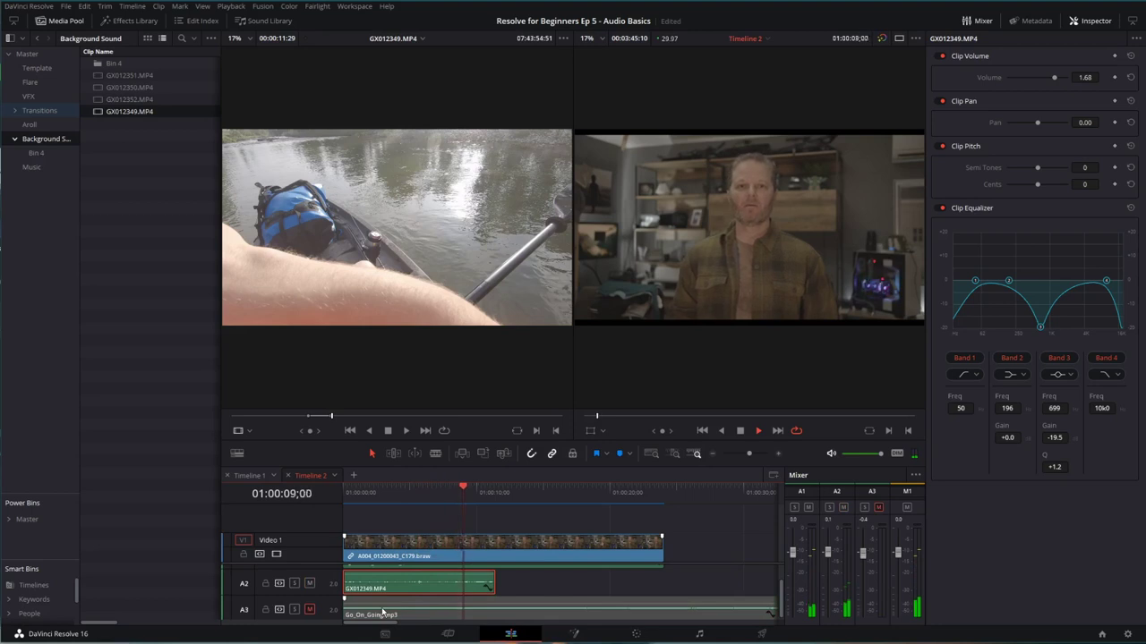
key("space")
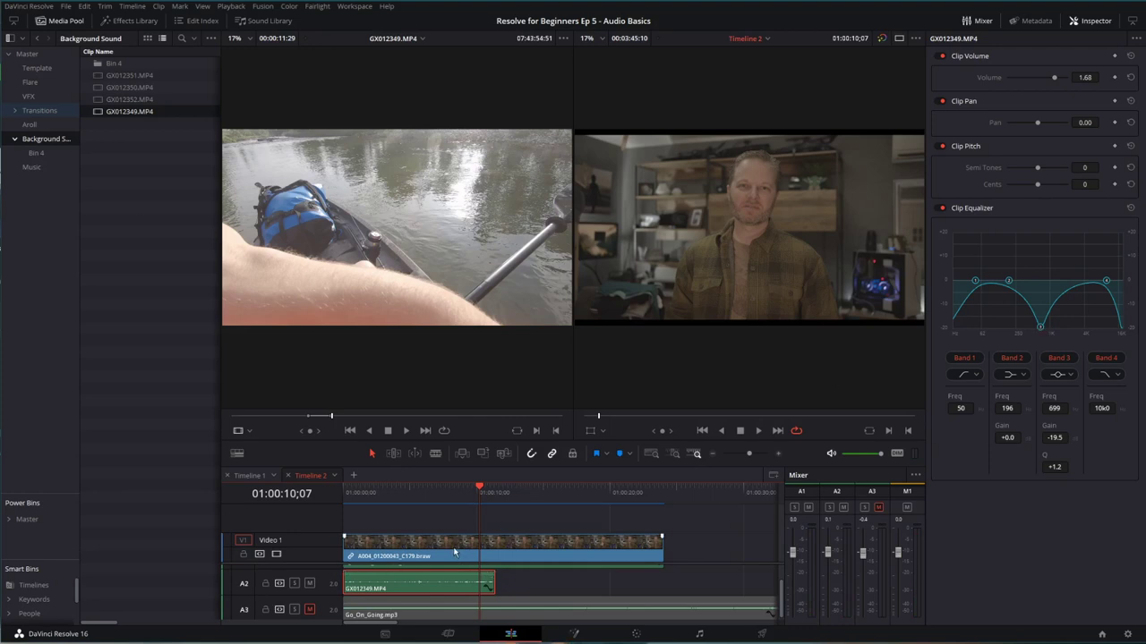
left_click(405, 601)
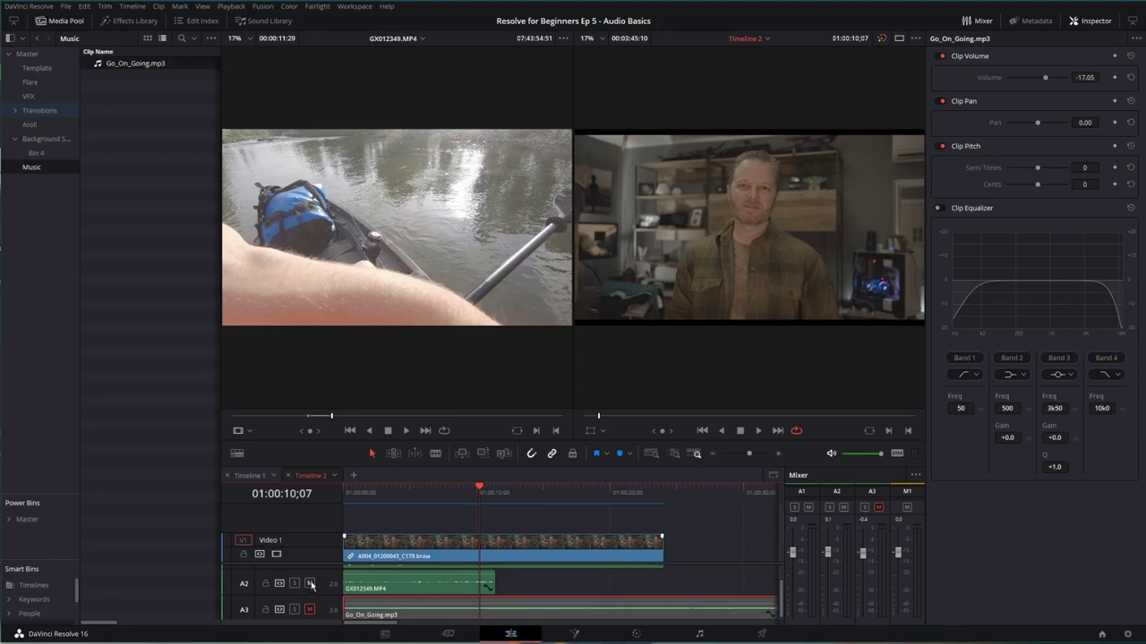
Mute the A2 ambience, unmute the A3 music, and play from near the start.
left_click(309, 582)
left_click(308, 610)
left_click_drag(381, 493, 364, 498)
key("space")
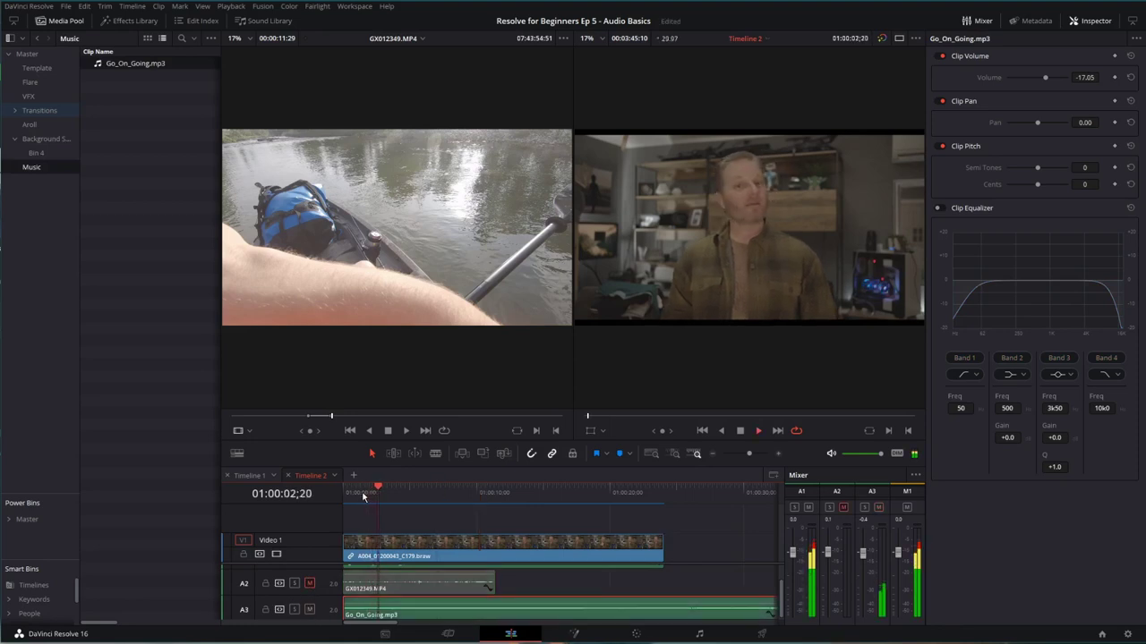
key("space")
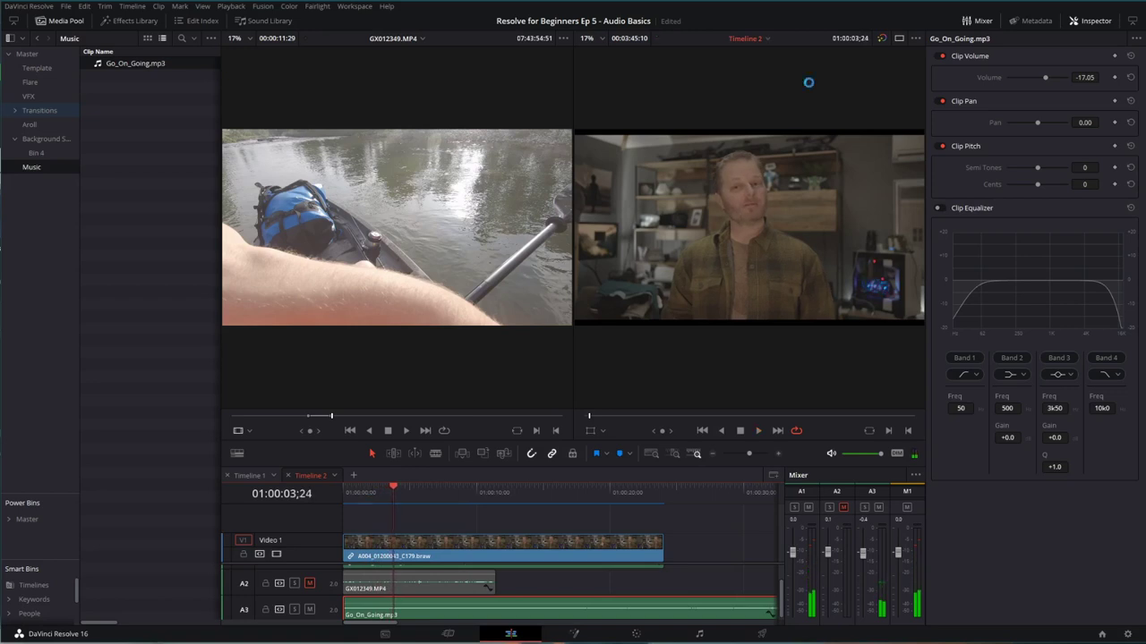
Enable the music clip's equalizer and notch Band 3 to -20 dB at 531 Hz, Q 0.7.
left_click(939, 208)
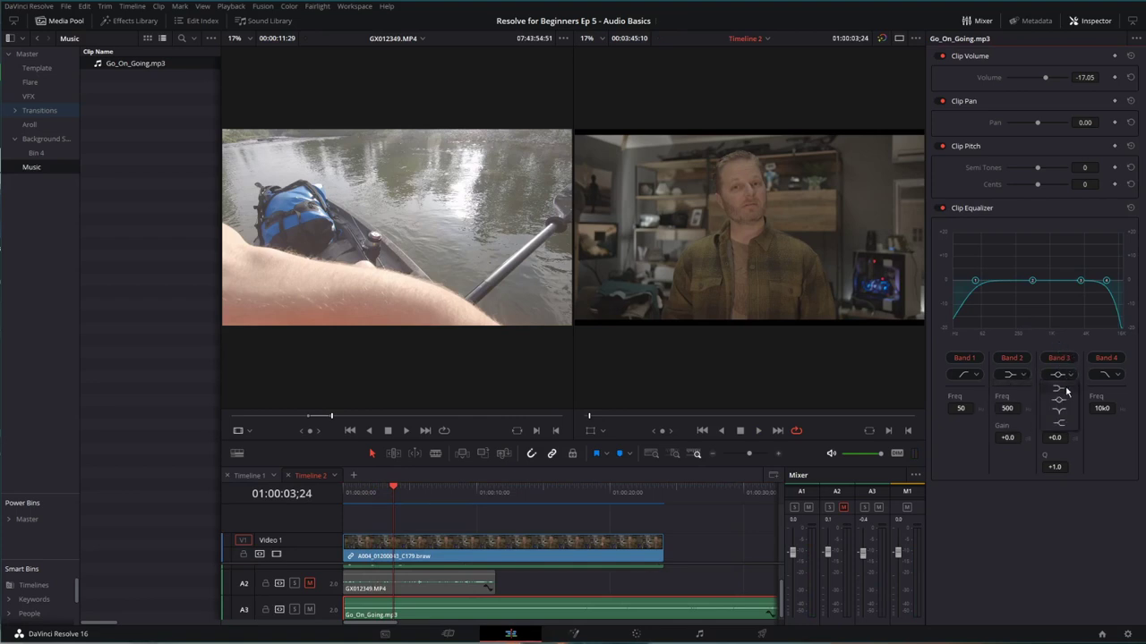
left_click_drag(1086, 285, 1038, 359)
left_click_drag(1059, 464, 1058, 466)
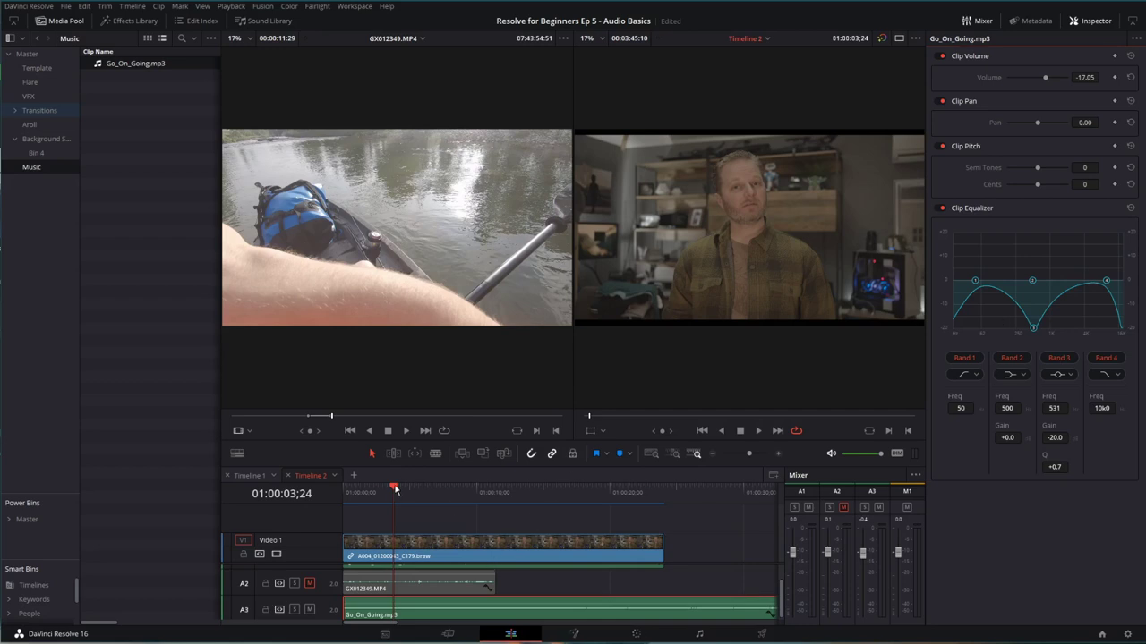
Play the notched music from the start, then enlarge track A1 and lower the A-roll clip volume.
left_click_drag(395, 489, 344, 489)
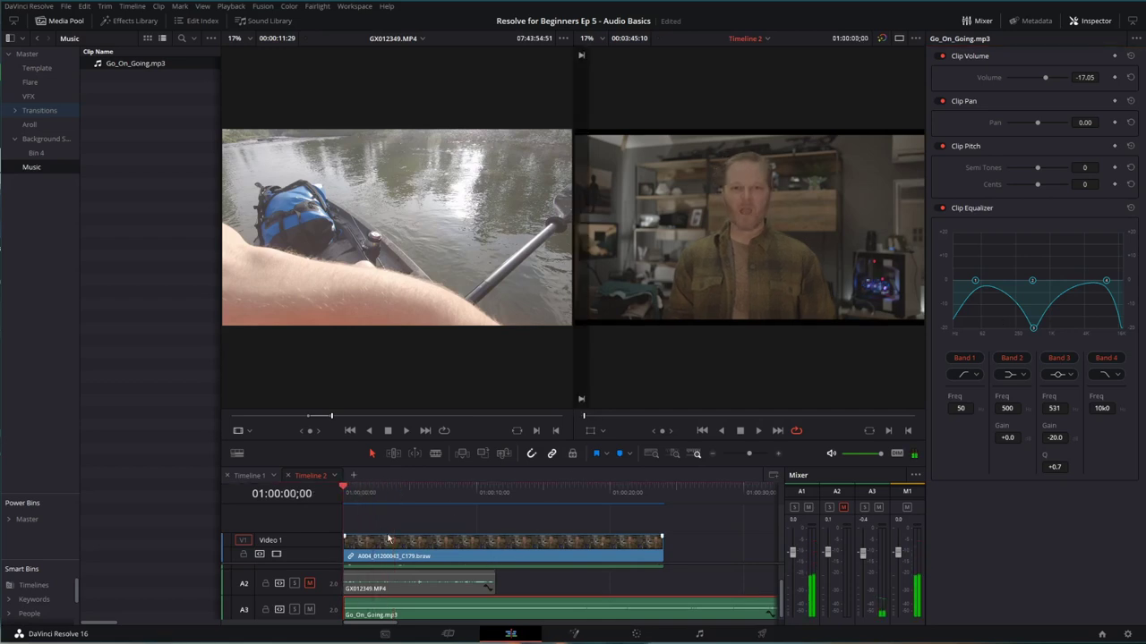
key("space")
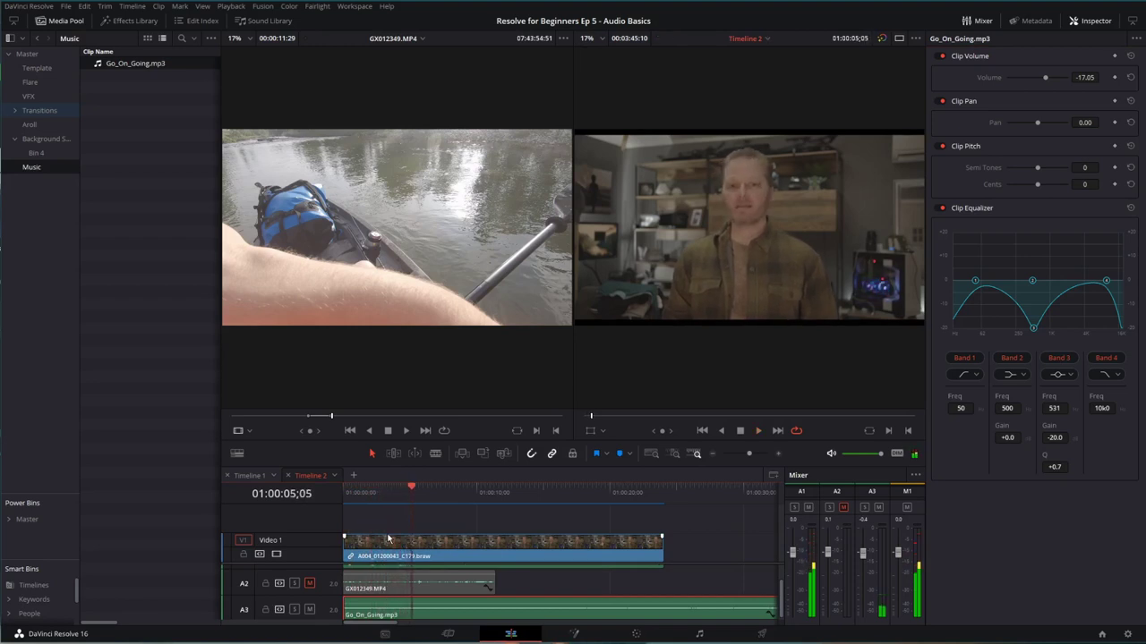
key("space")
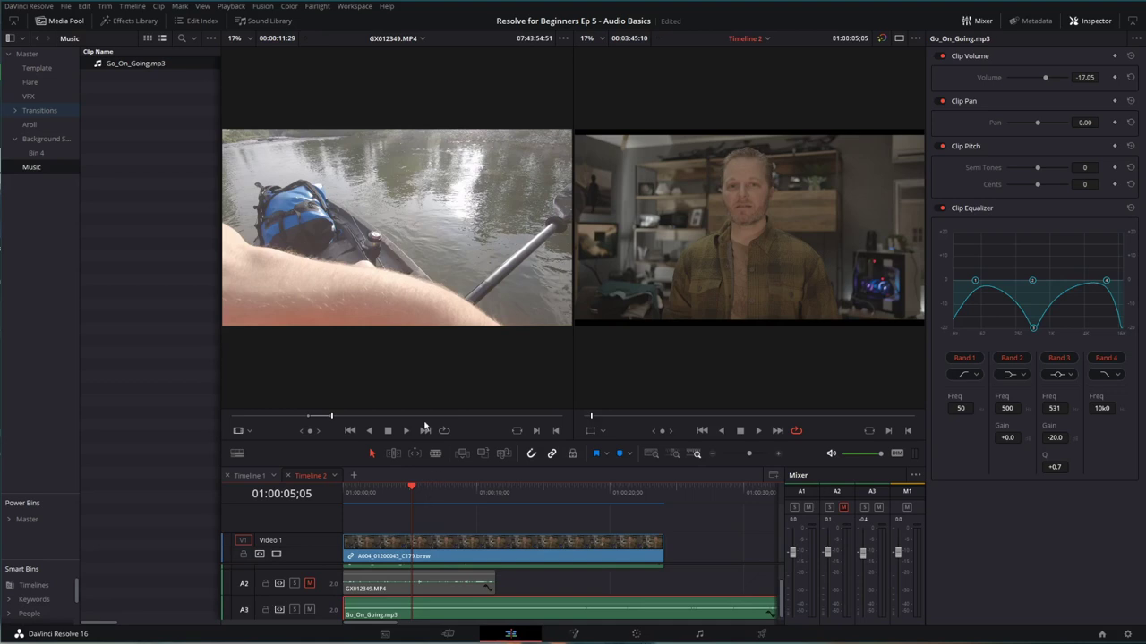
left_click_drag(317, 562, 317, 523)
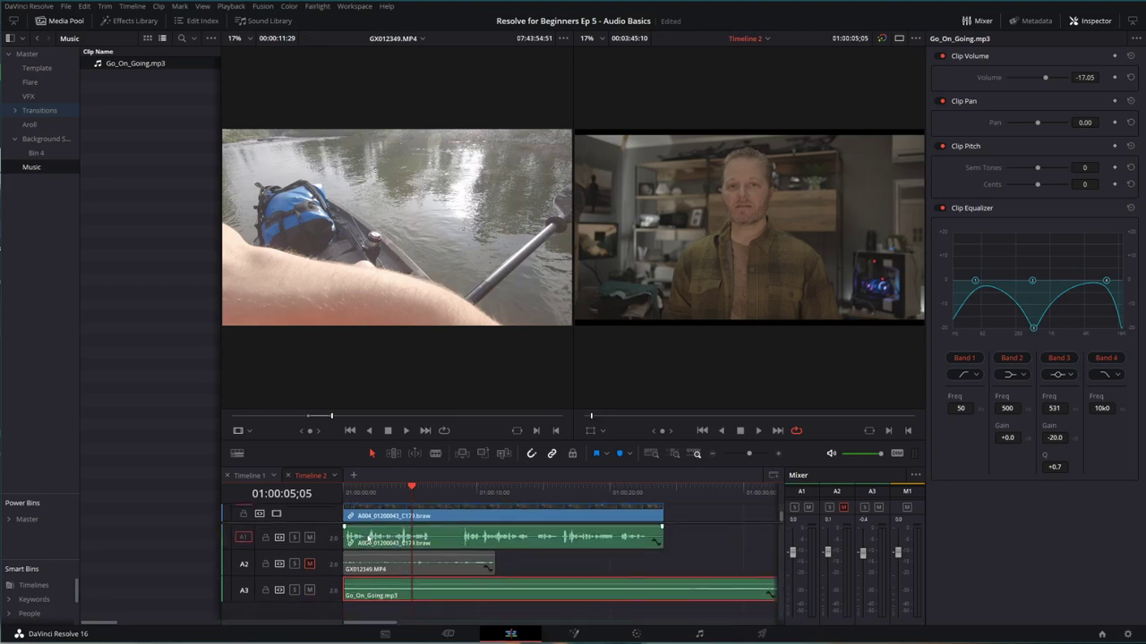
left_click_drag(390, 531, 390, 536)
Unmute the A2 ambience during playback from the start, then jump back to 2 seconds to replay.
left_click(362, 492)
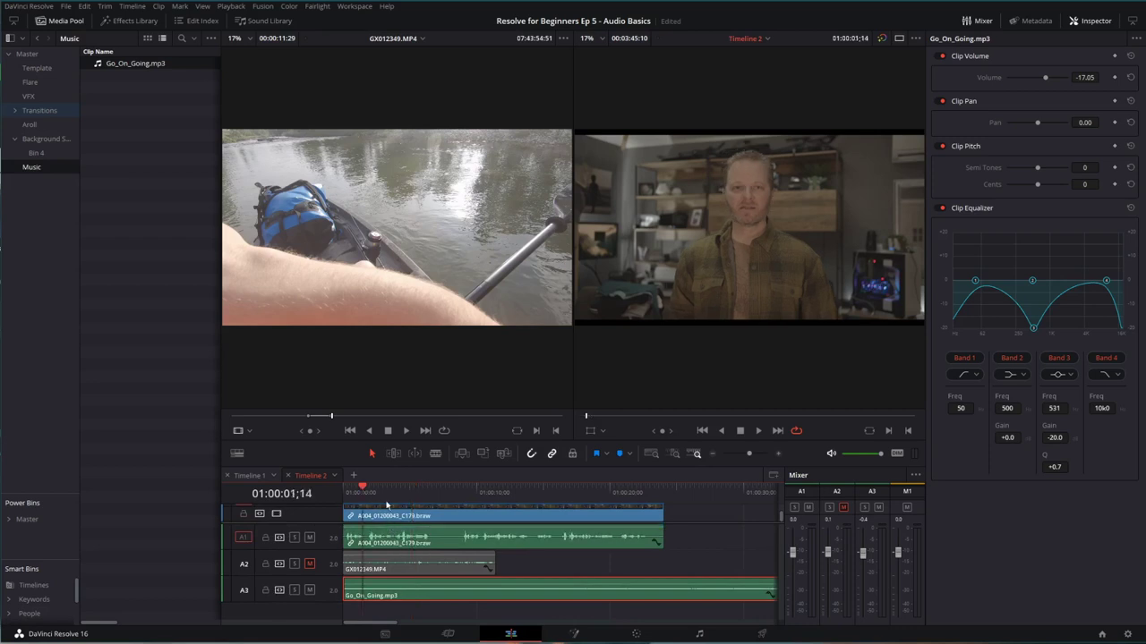
key("space")
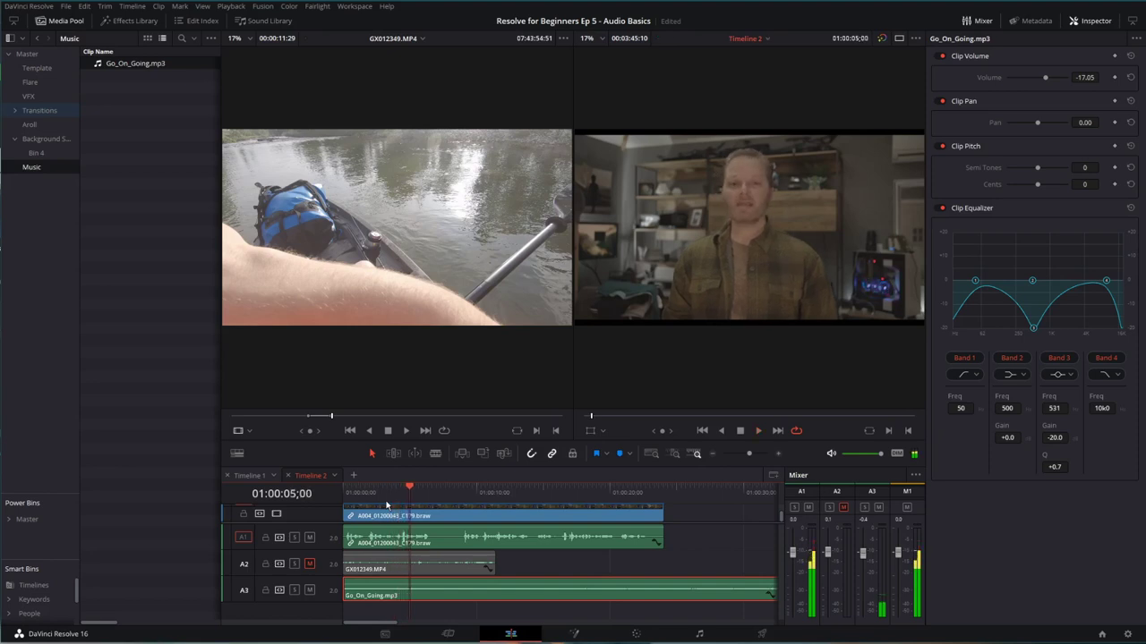
left_click(310, 564)
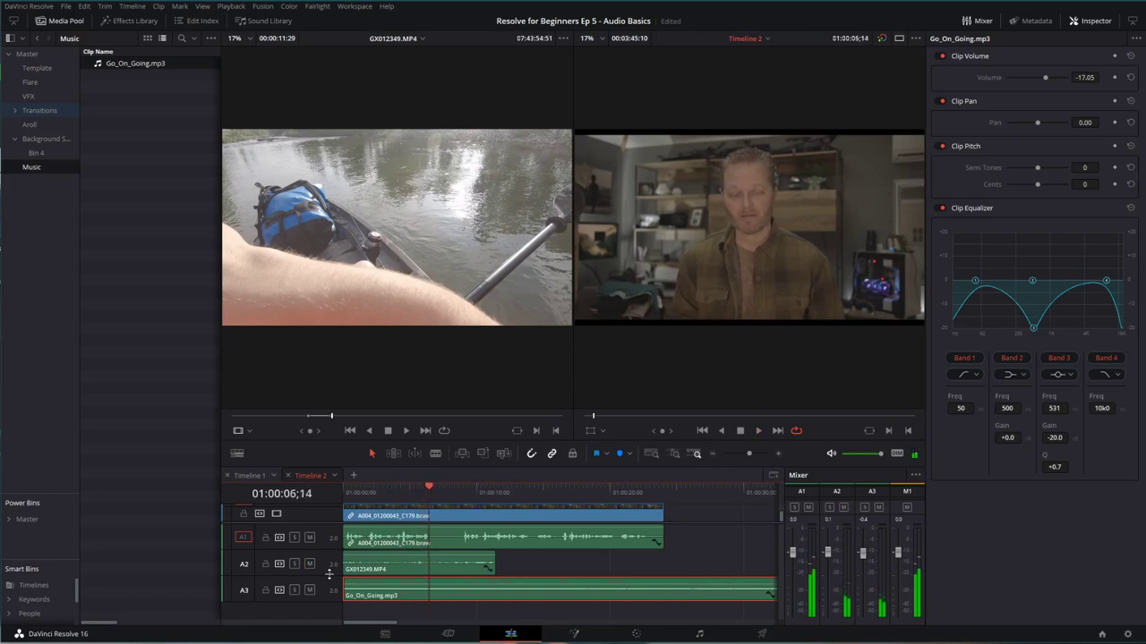
left_click(368, 490)
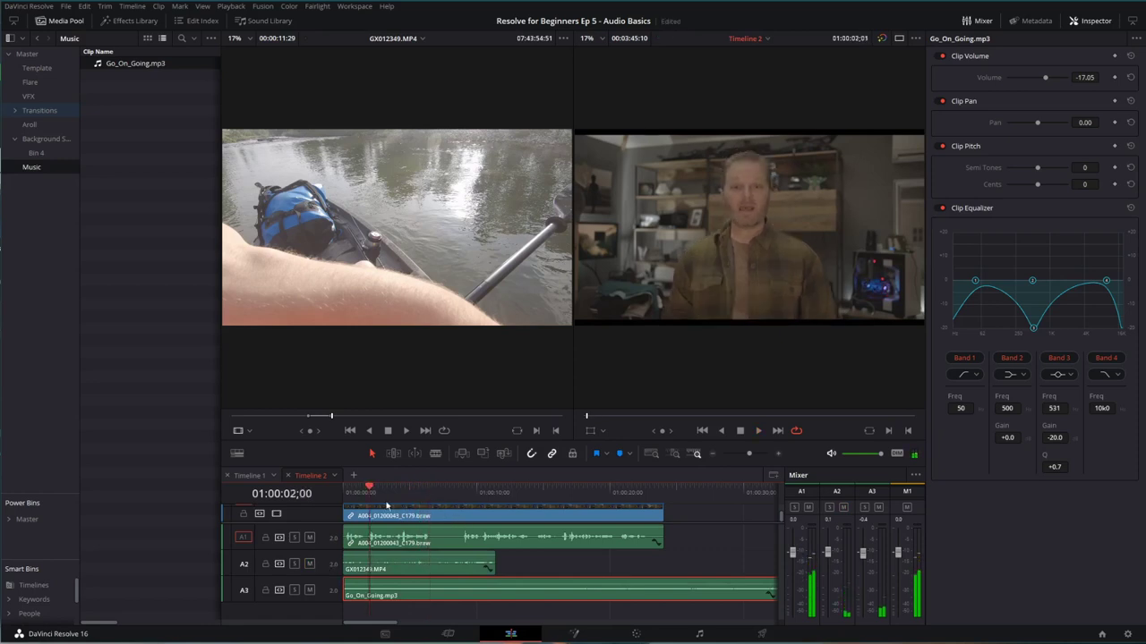